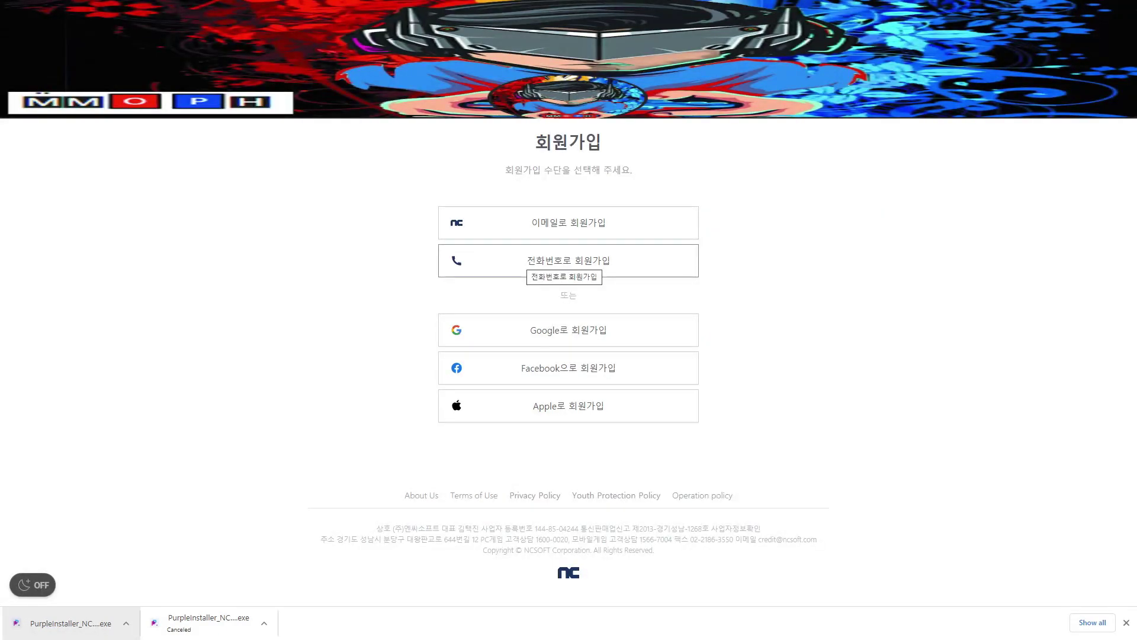
Step: Begin phone-number sign-up, confirm being 14 or older, and open the country-code list
click(578, 263)
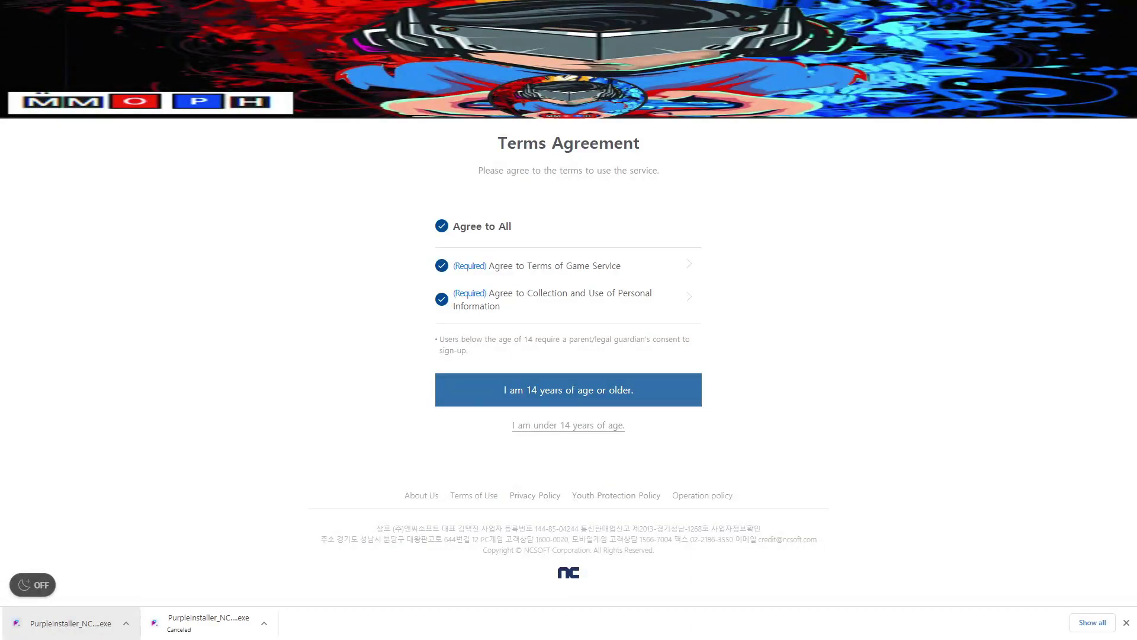
key(Return)
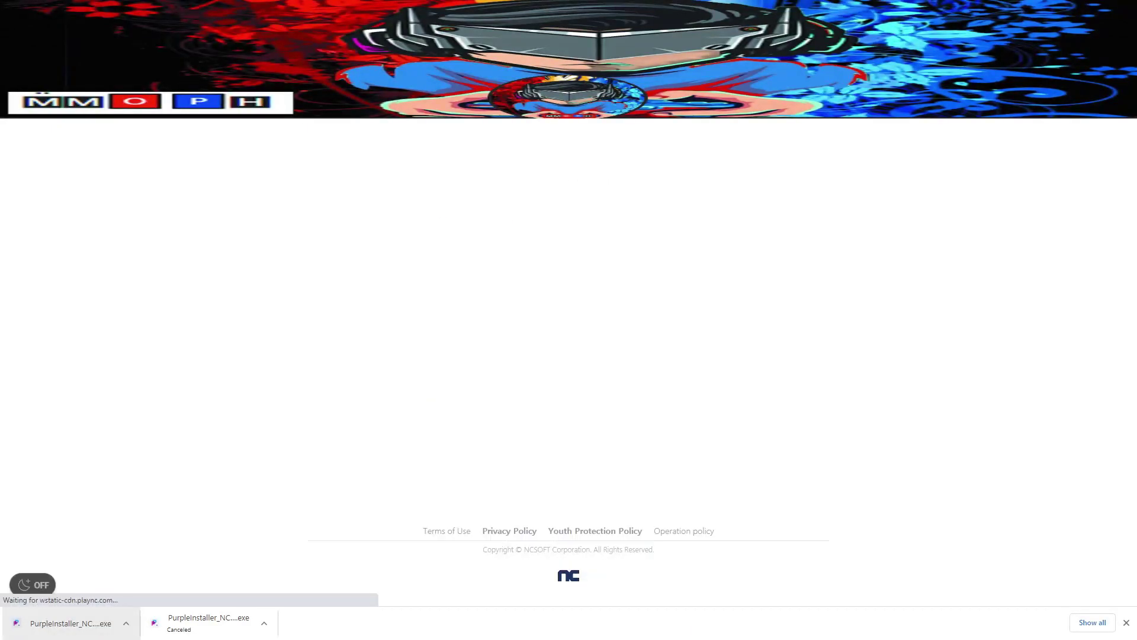
key(space)
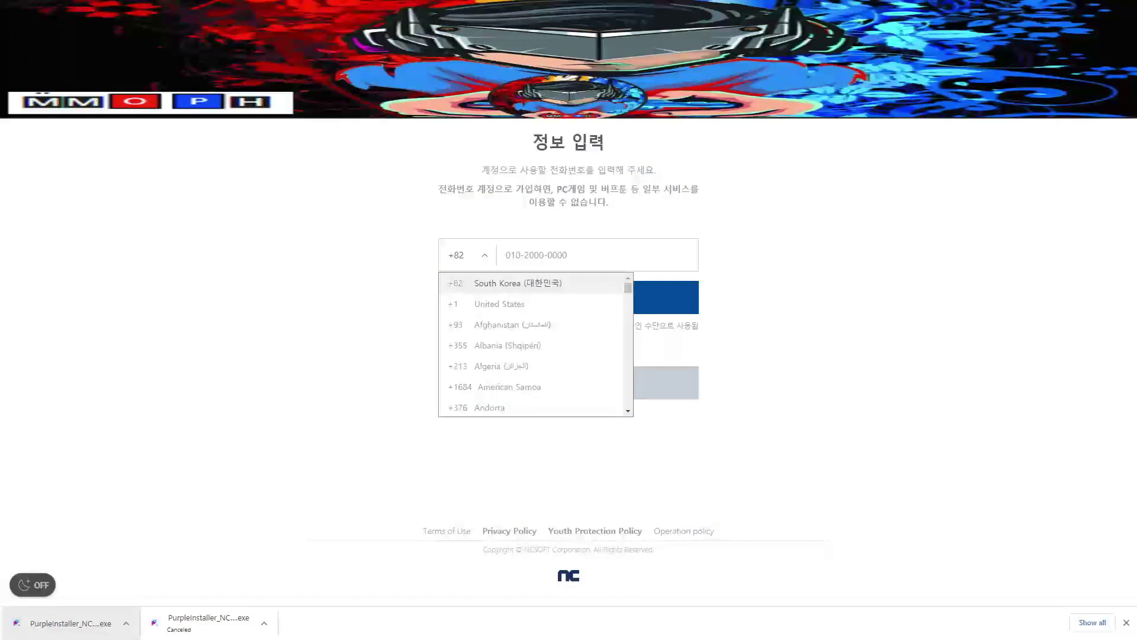
Step: Choose the Philippines +63 country code
scroll(536, 344, down, 3)
scroll(531, 343, down, 20)
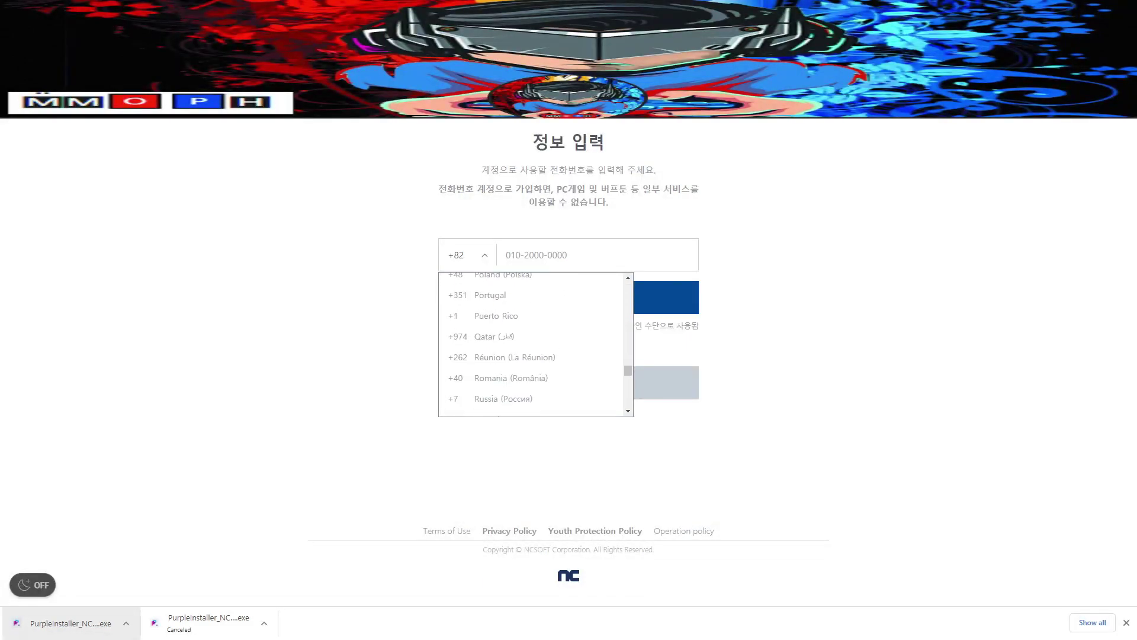
scroll(531, 343, up, 3)
click(494, 313)
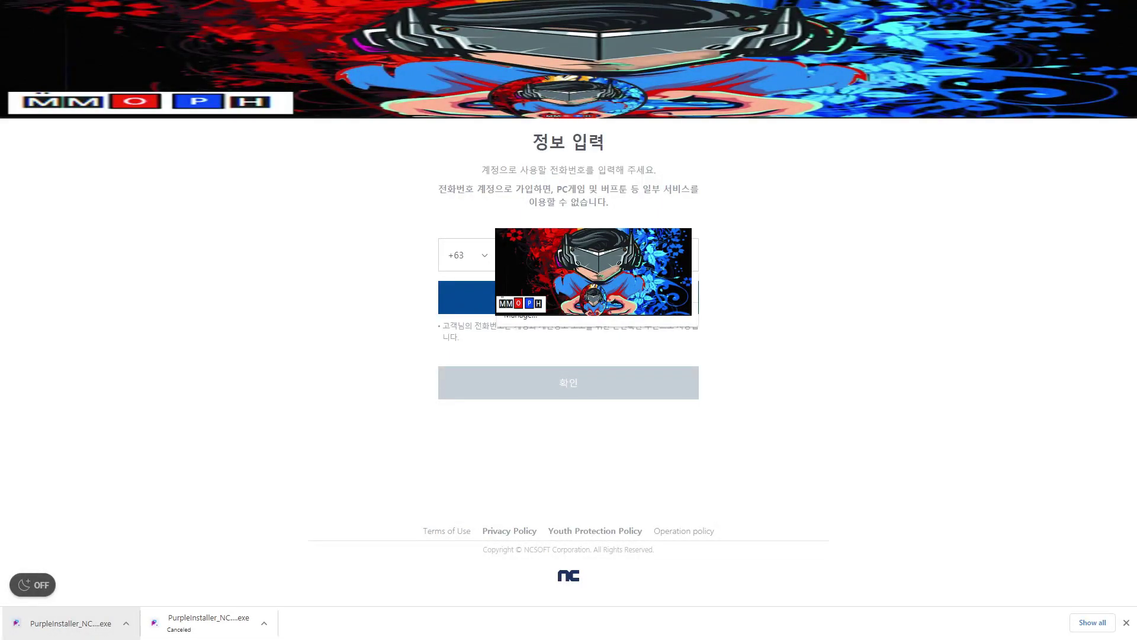
Step: Enter the phone number and request a verification code
text(9993)
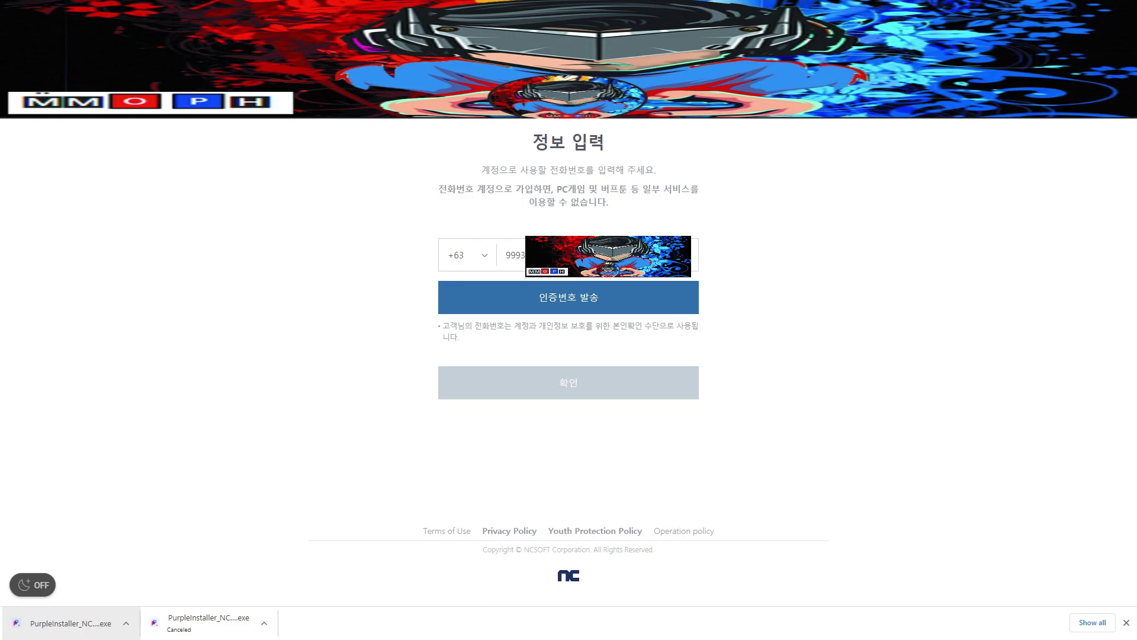
click(569, 297)
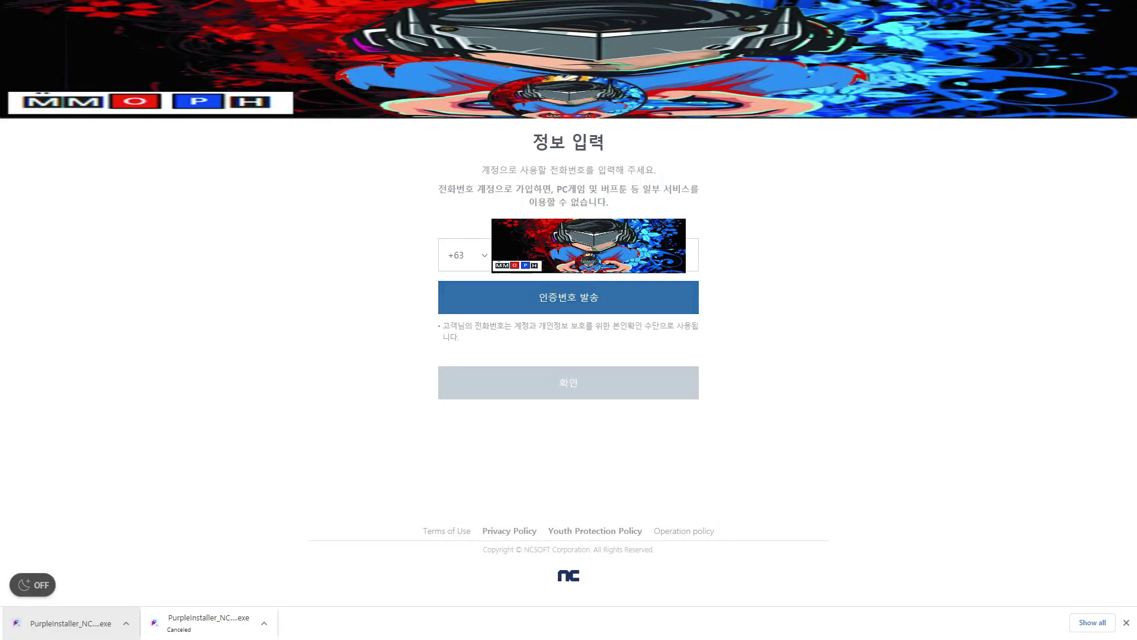
key(Return)
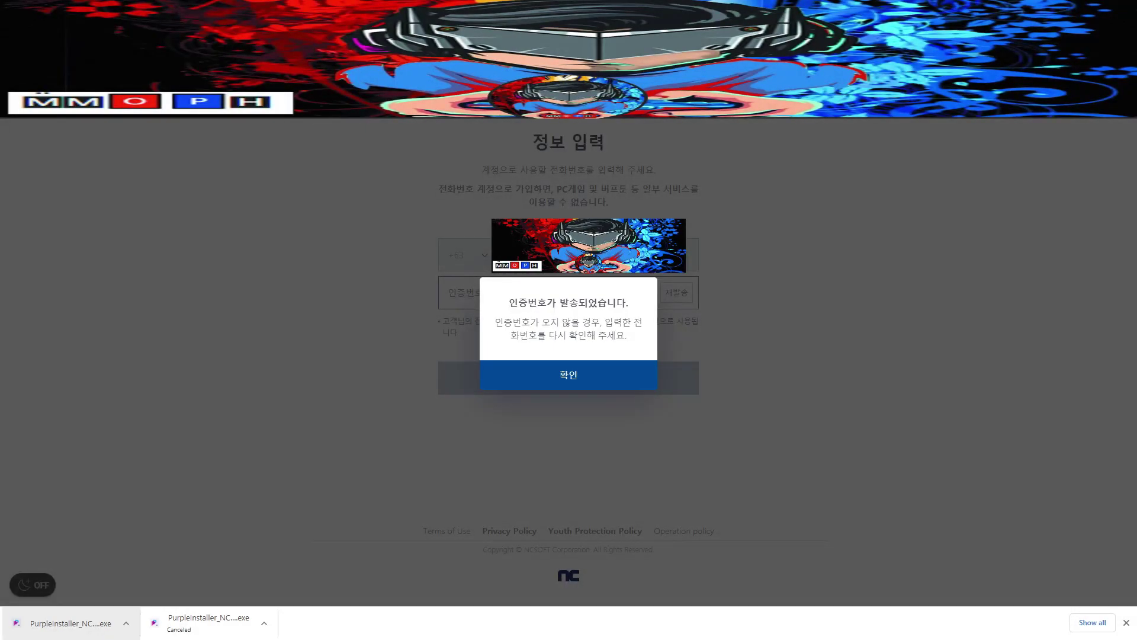
Step: Dismiss the code-sent notice, then enter and submit the texted six-digit verification code
key(Return)
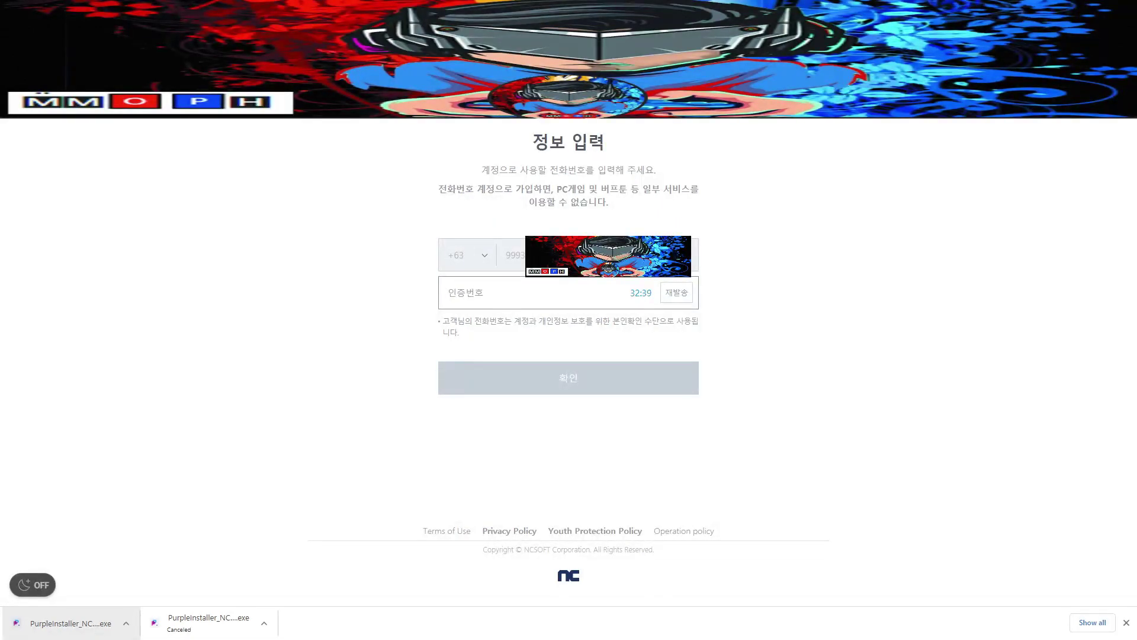
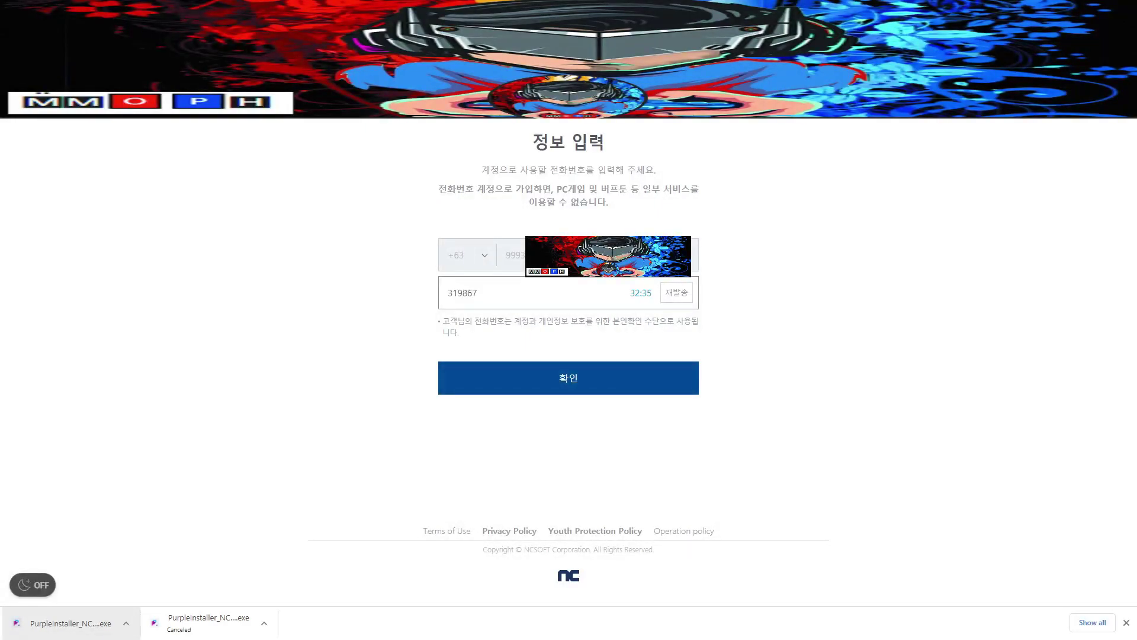
key(Return)
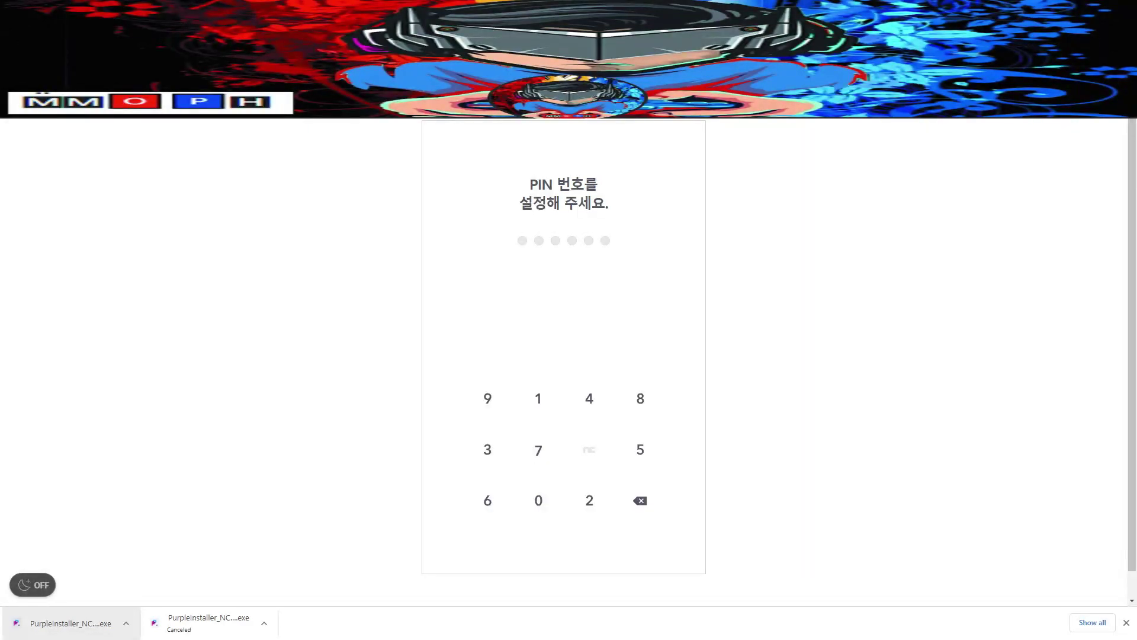
Step: Enter a six-digit account PIN on the keypad and re-enter it to confirm
click(589, 500)
click(640, 449)
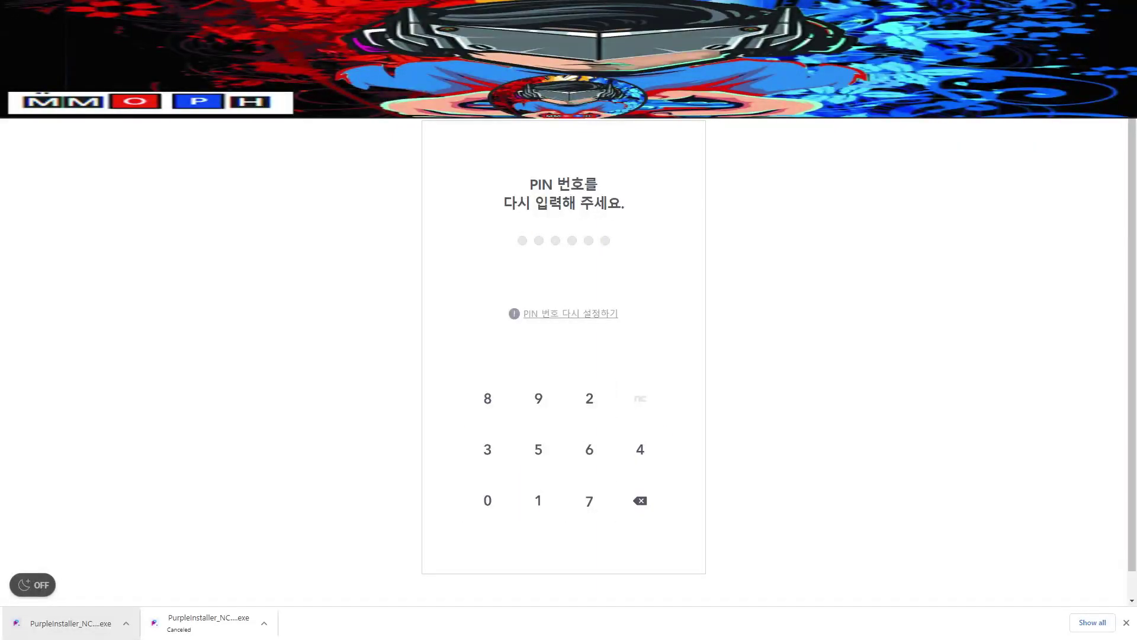
click(589, 398)
click(589, 449)
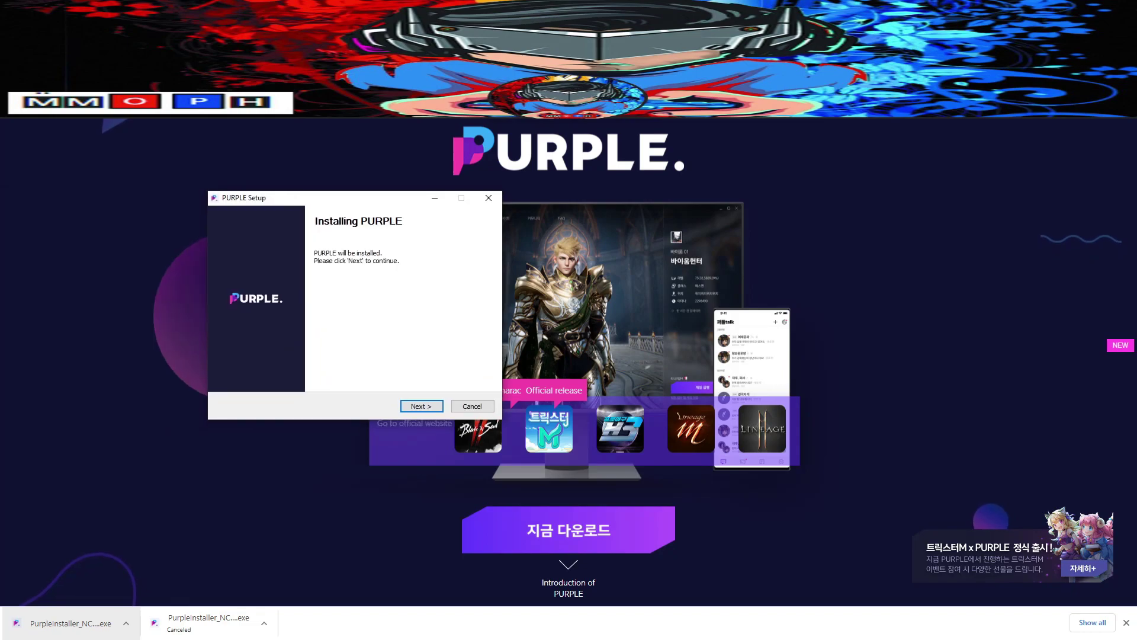
Step: Accept the PURPLE terms, choose D:\emulator\ as the install folder, install, and finish
key(Return)
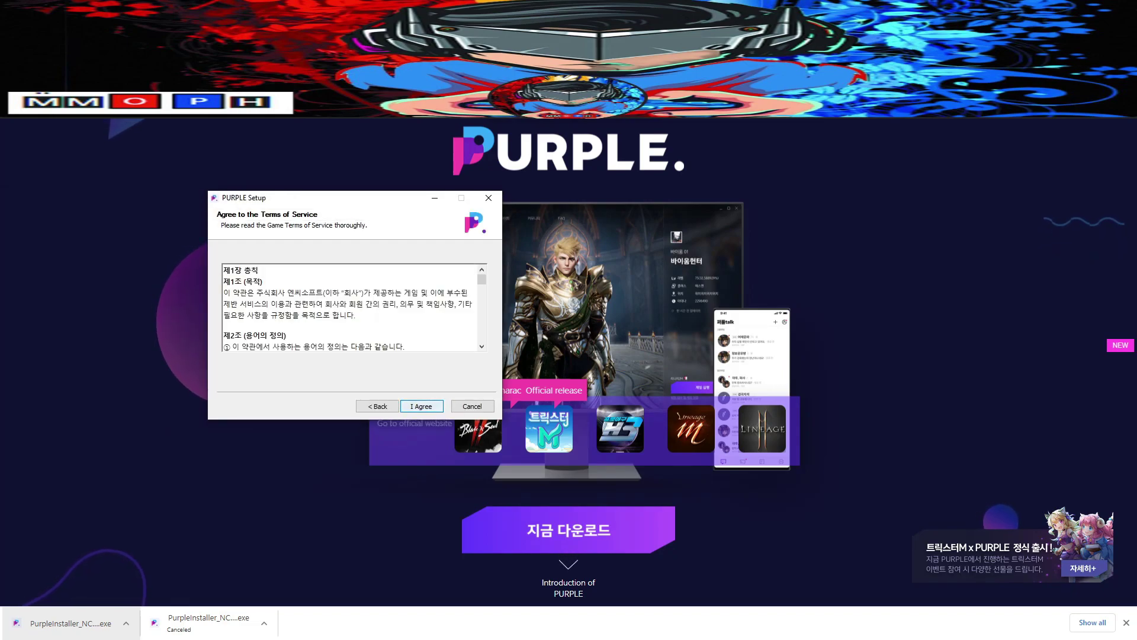
key(Return)
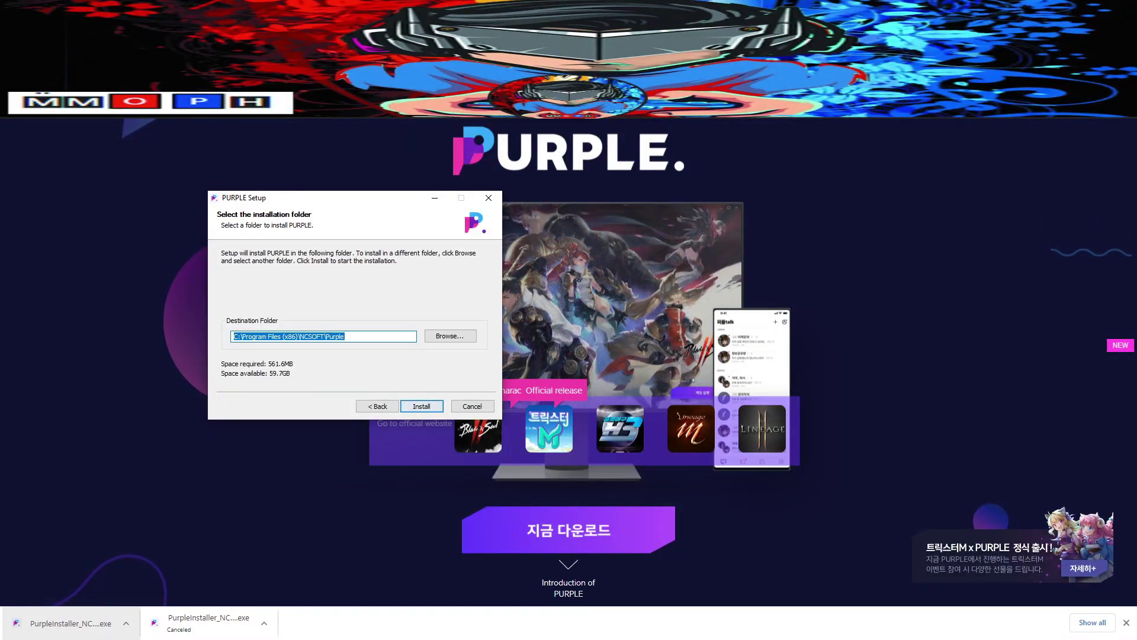
key(Tab)
key(Return)
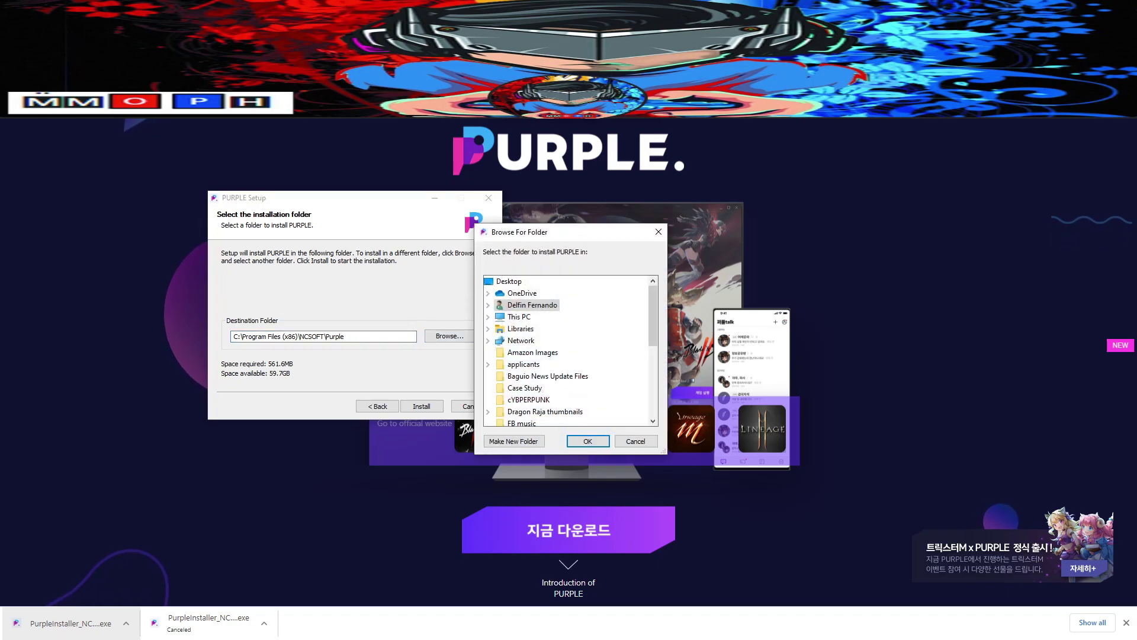
click(488, 317)
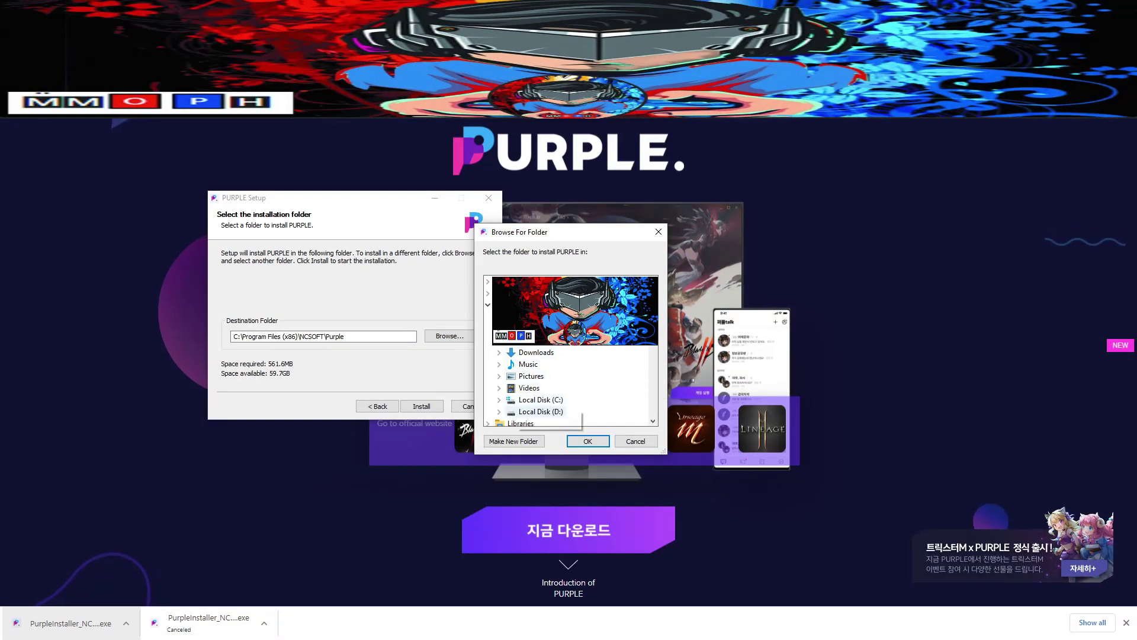
double_click(516, 400)
scroll(568, 385, down, 5)
double_click(544, 400)
key(Return)
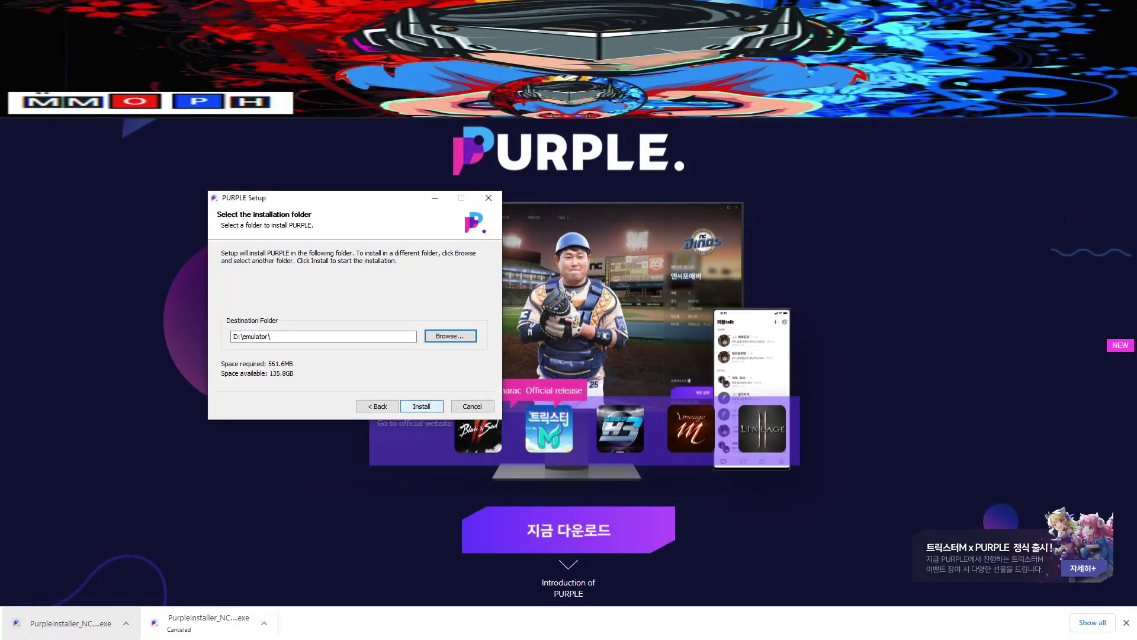
key(Return)
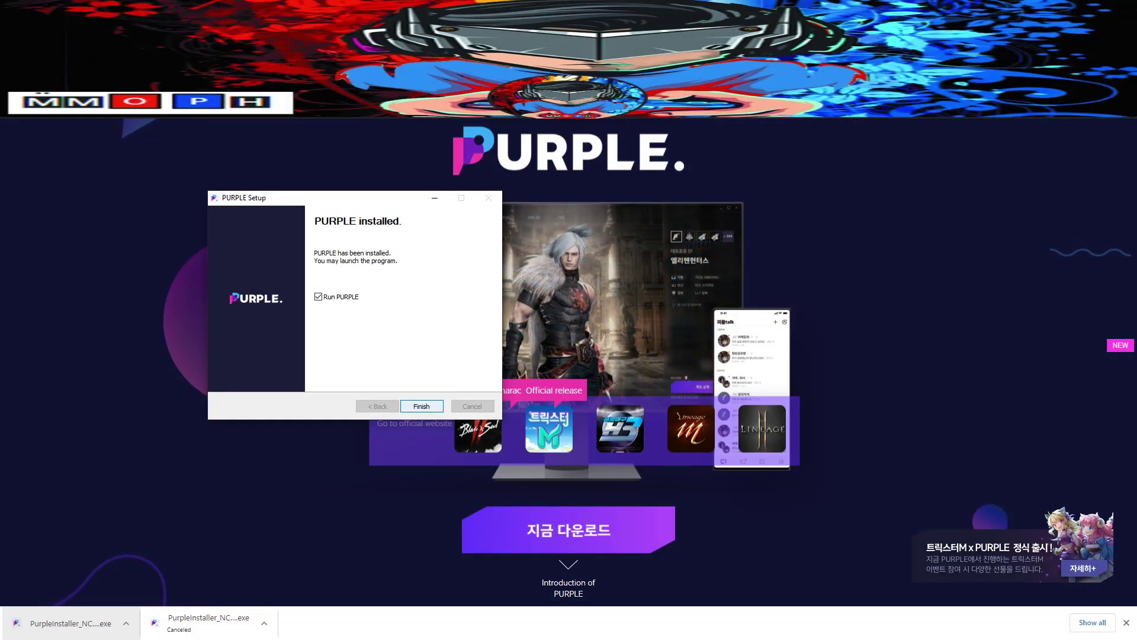
key(Return)
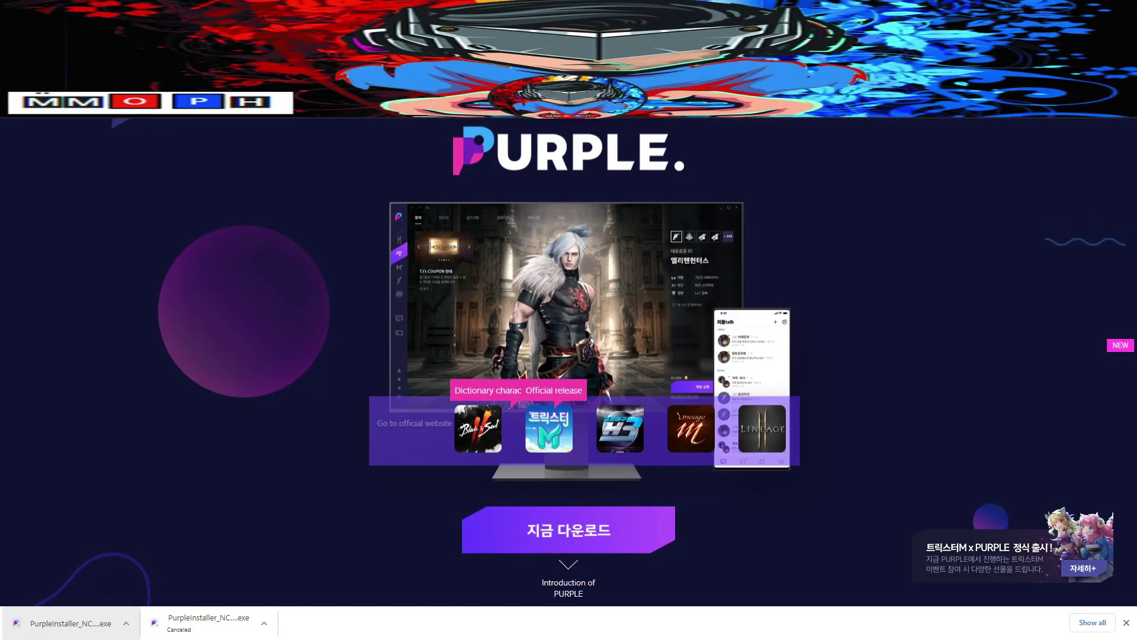
Step: Download the Trickster M19 Caiterz Slim Installer from the Trickster Wiki Downloads table
key(ctrl+Tab)
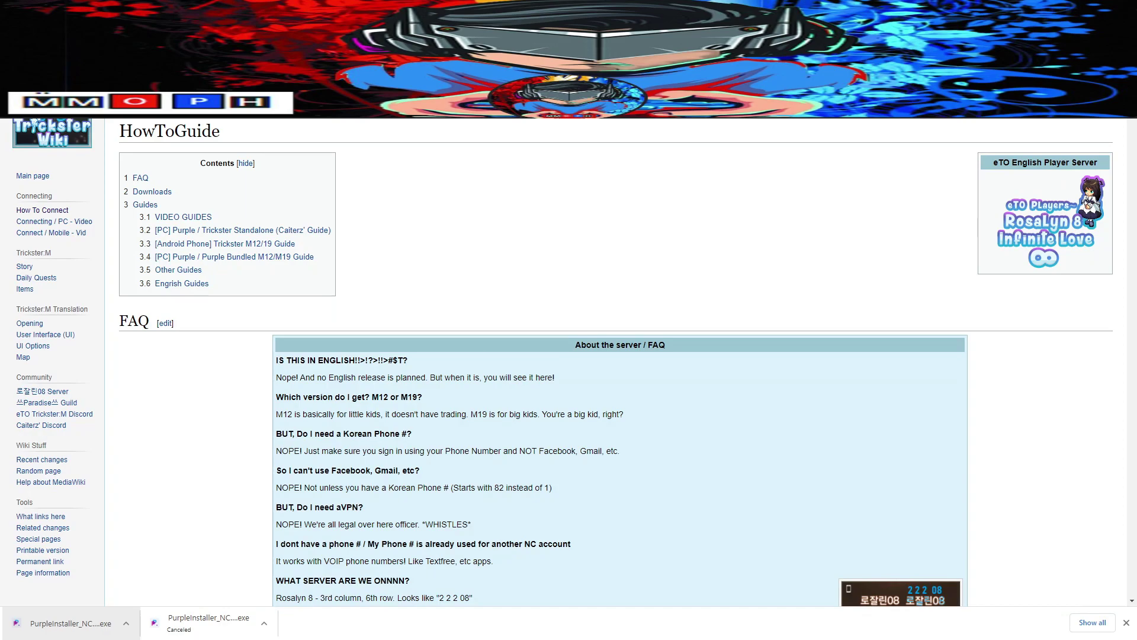
scroll(616, 361, down, 15)
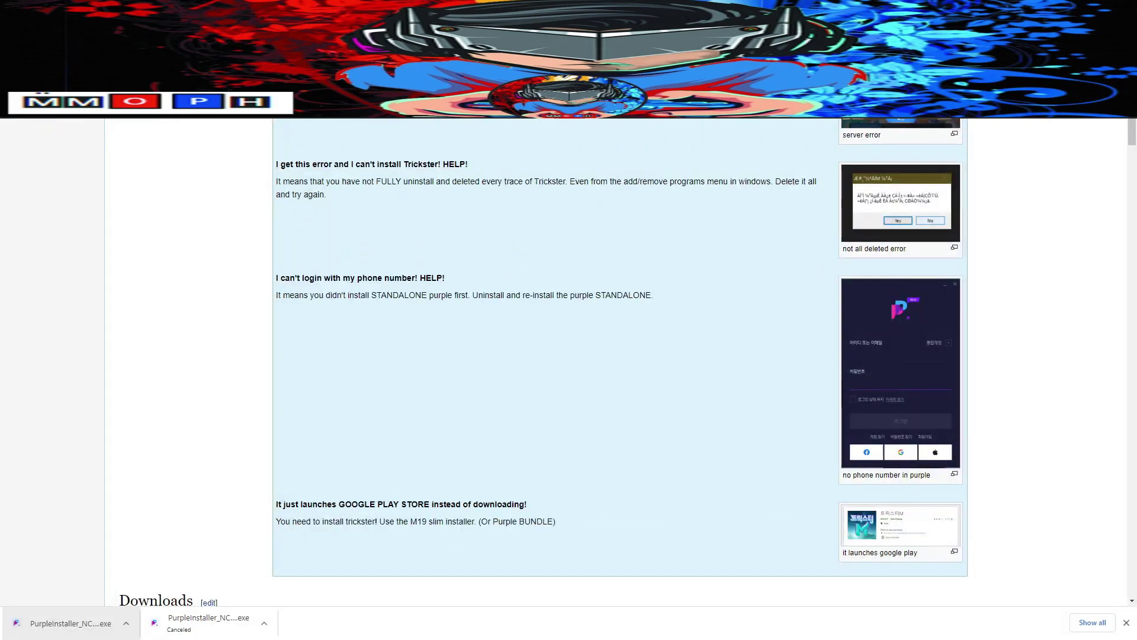
scroll(616, 361, down, 10)
scroll(616, 362, up, 5)
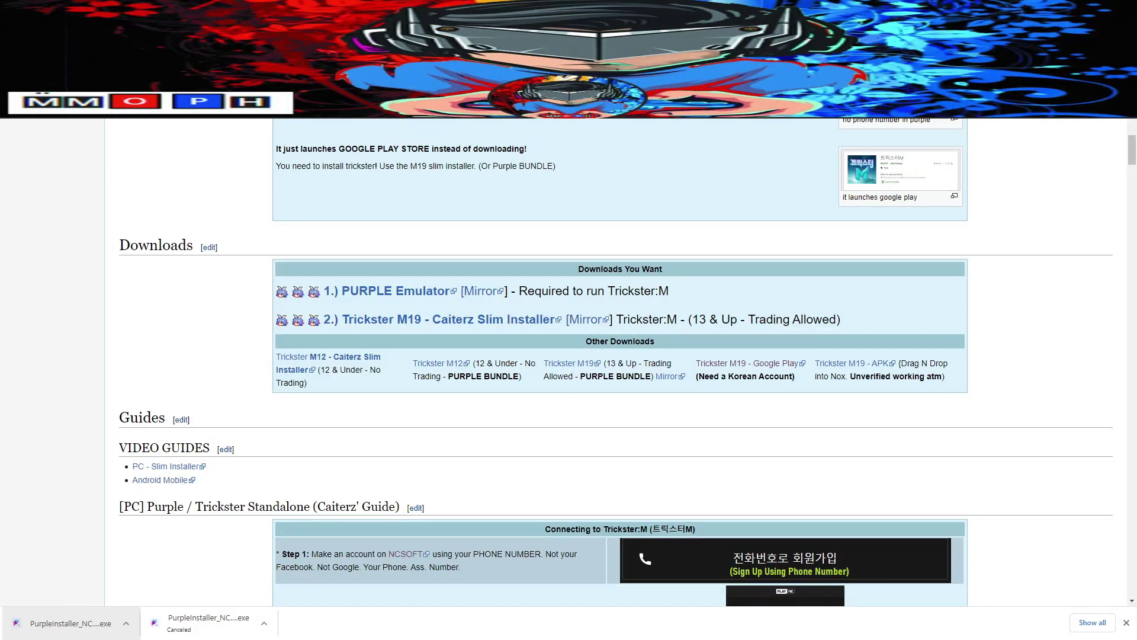
right_click(181, 15)
key(Escape)
click(450, 319)
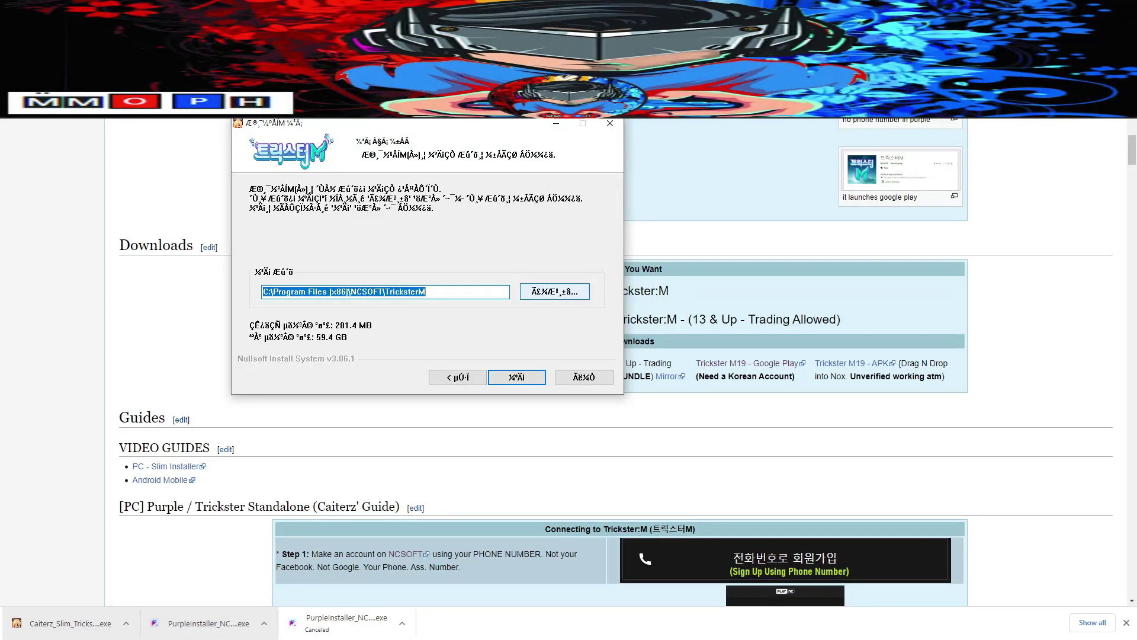
Step: Set the Trickster M install path to D:\emulator\NCSOFT\TricksterM
key(Home)
key(shift+Right)
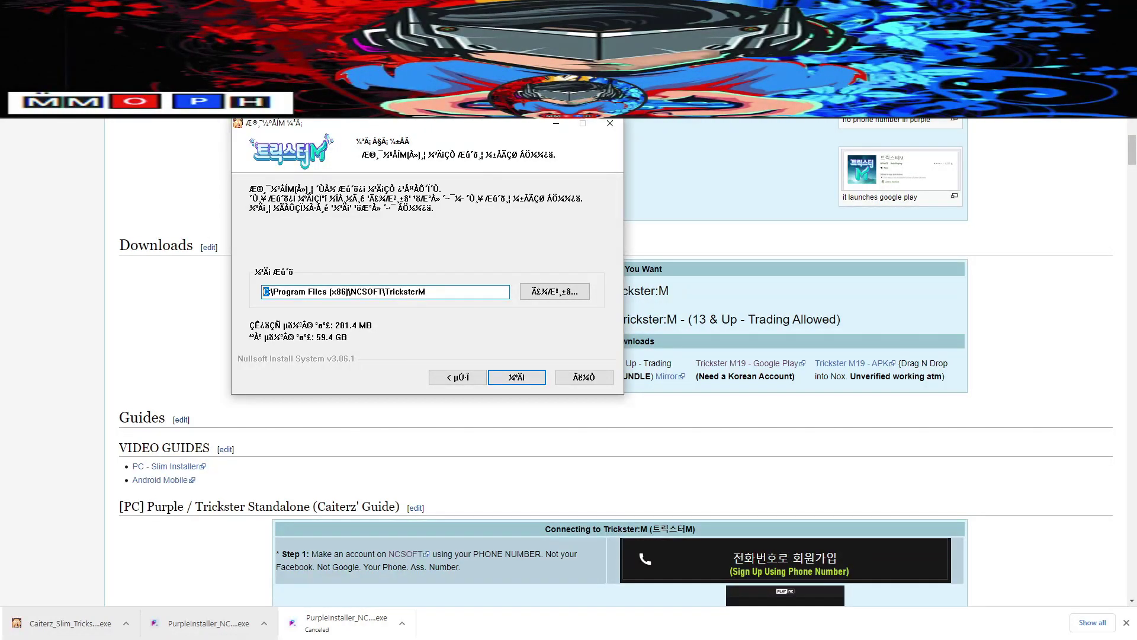
key(ctrl+Right)
key(ctrl+Right)
key(ctrl+Right)
key(ctrl+Right)
key(ctrl+Right)
key(ctrl+shift+Right)
key(ctrl+shift+Right)
key(ctrl+c)
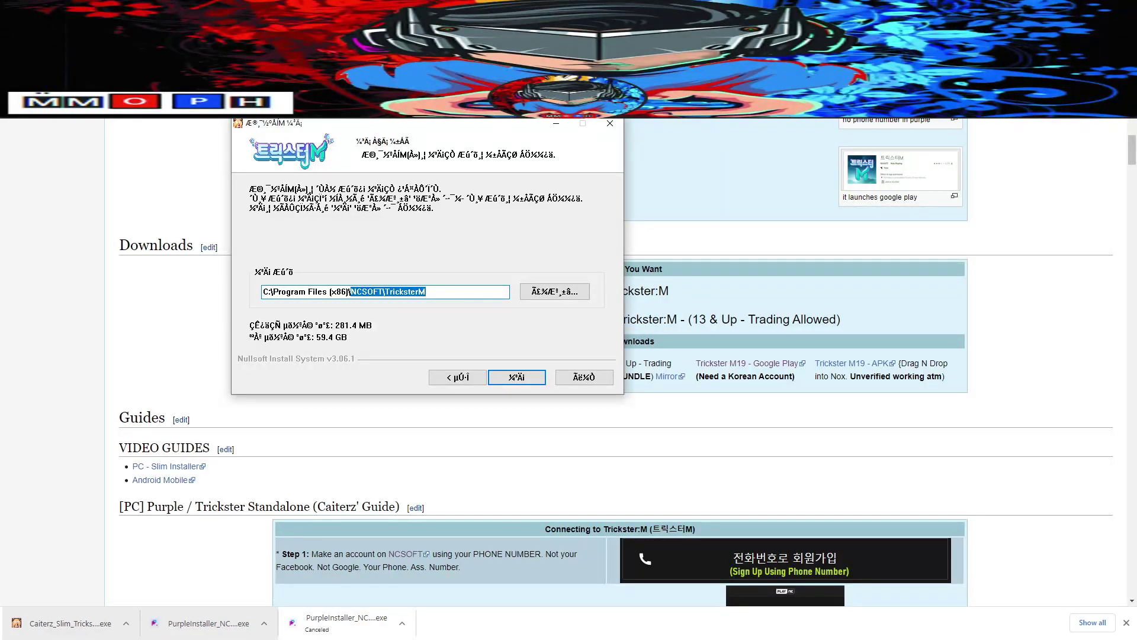
click(554, 291)
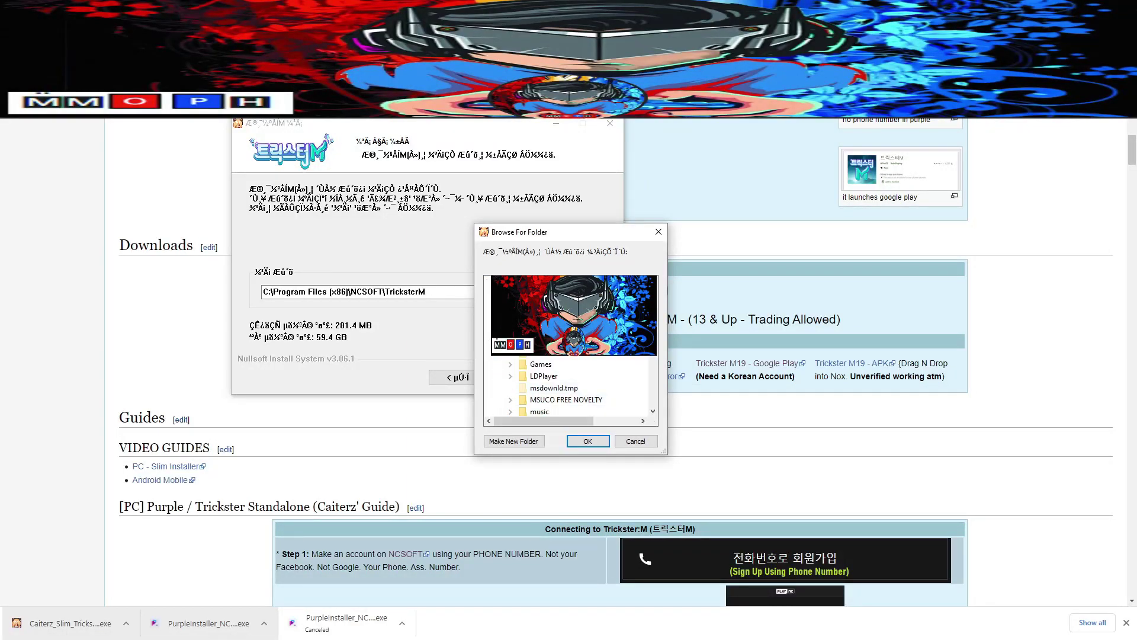
scroll(568, 388, up, 1)
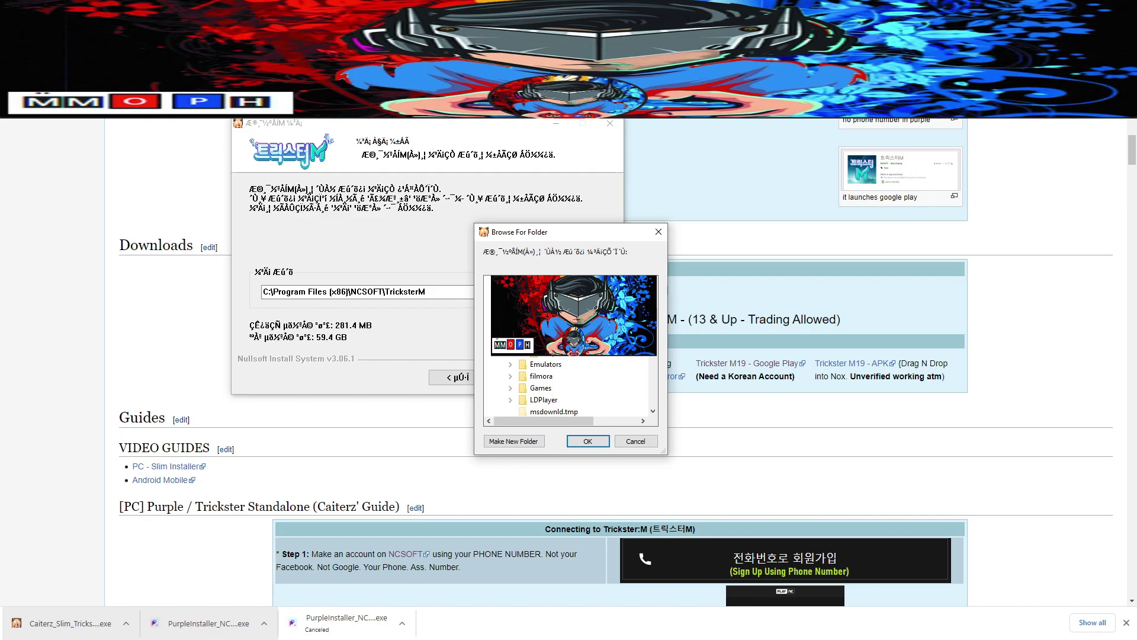
click(588, 440)
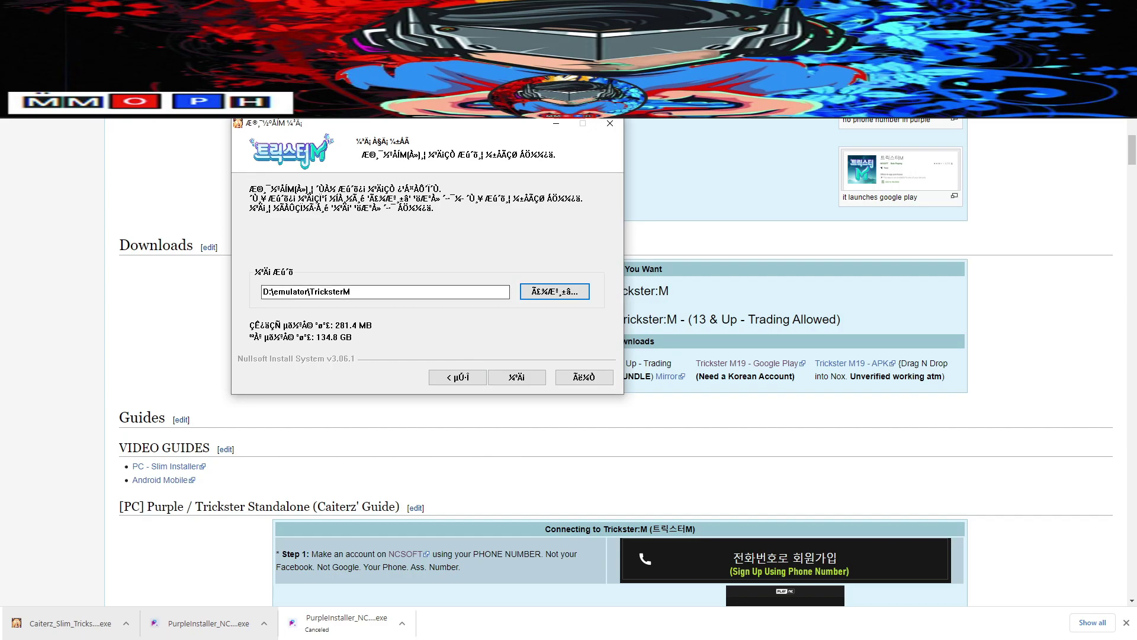
drag(351, 291, 310, 292)
key(ctrl+v)
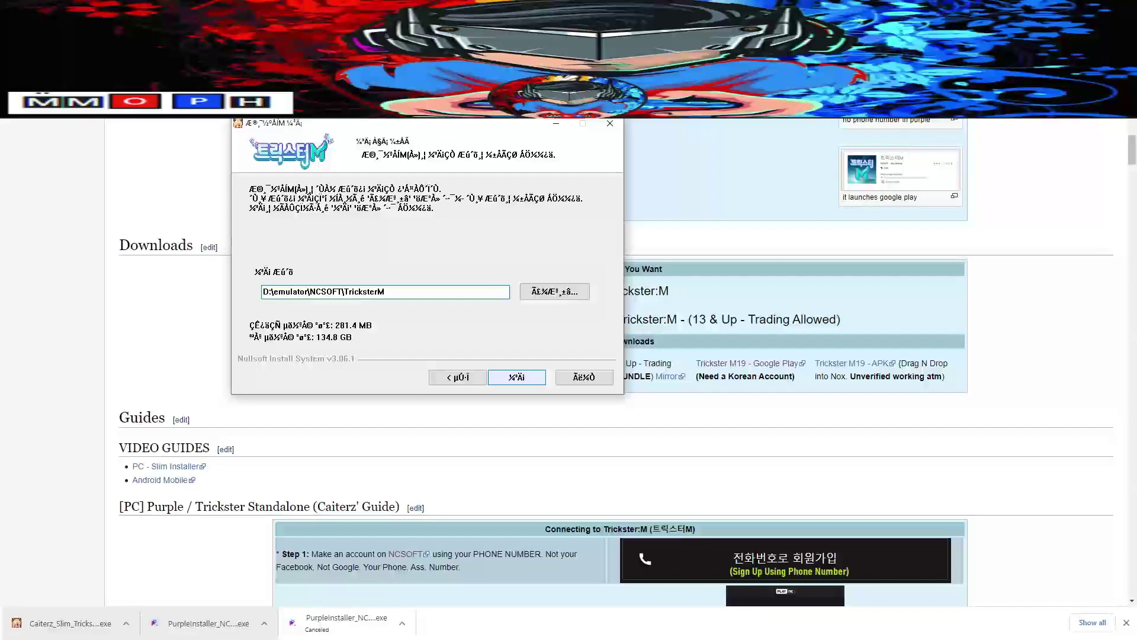
Step: Install Trickster M and close the finished installer
click(516, 376)
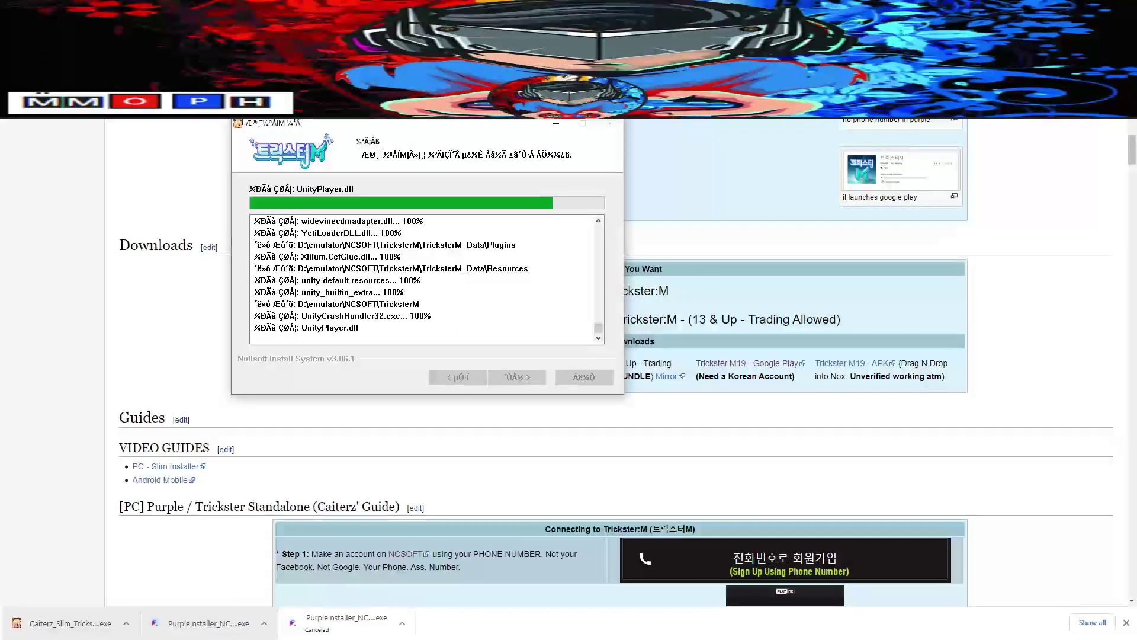
click(516, 377)
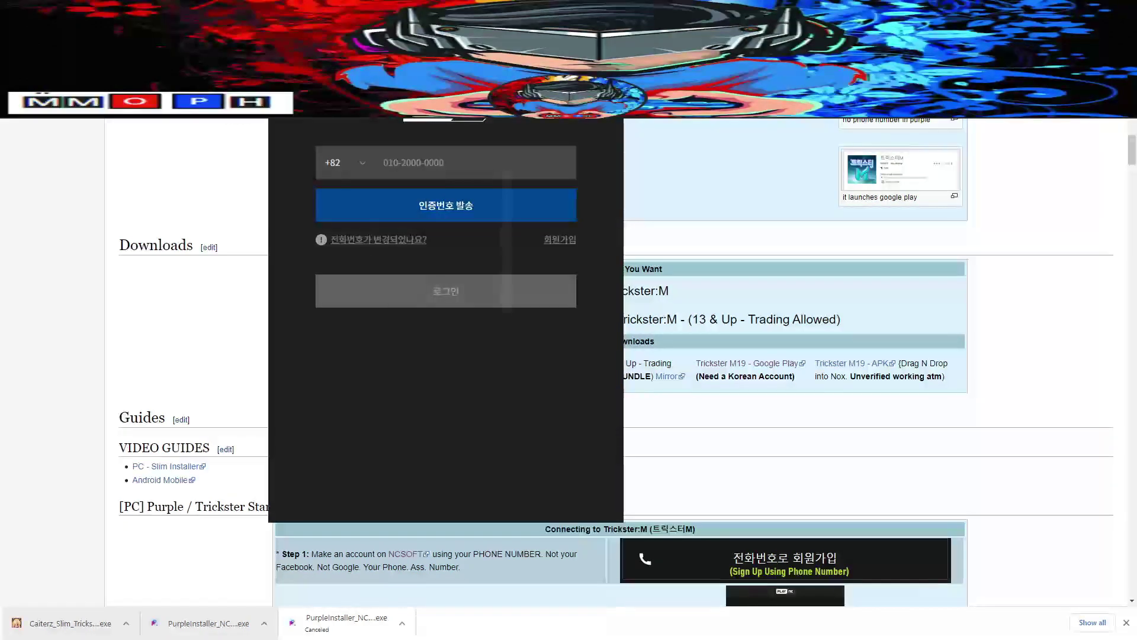
click(343, 162)
scroll(409, 251, down, 15)
scroll(408, 252, down, 15)
Step: Choose +63 Philippines, request a verification code, and enter the texted code
scroll(409, 251, up, 15)
scroll(409, 252, down, 3)
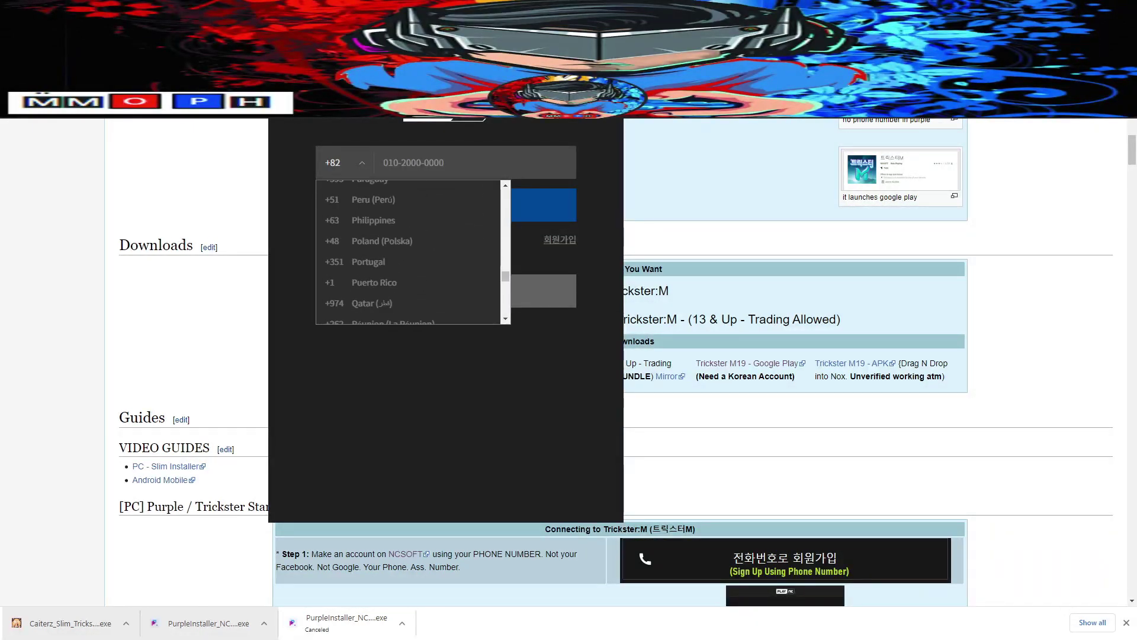
scroll(408, 252, up, 1)
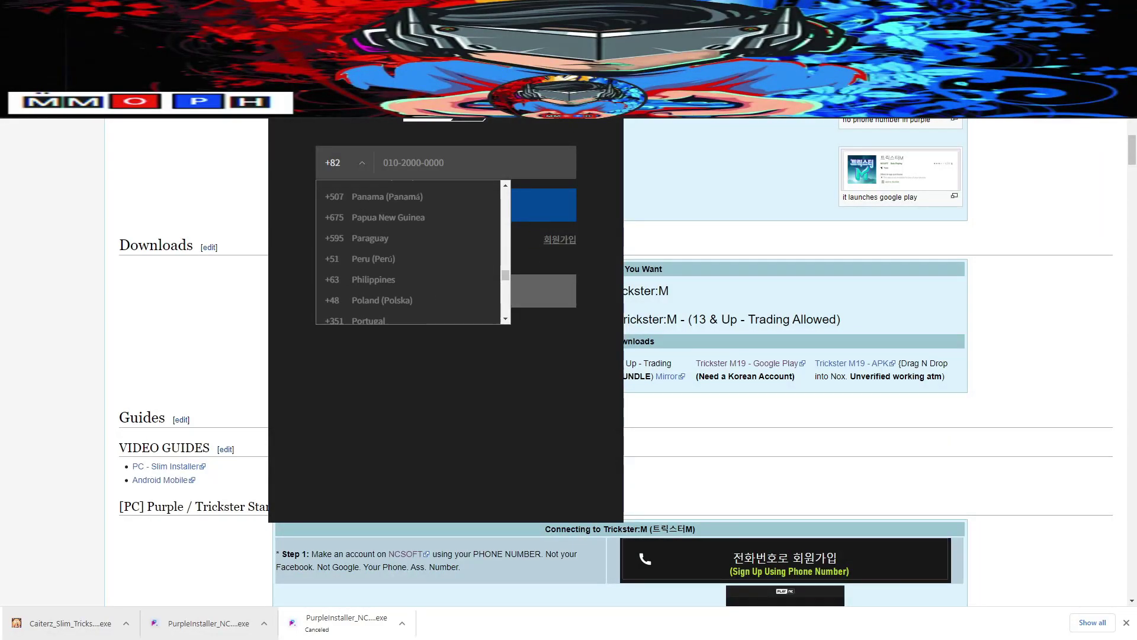
click(373, 279)
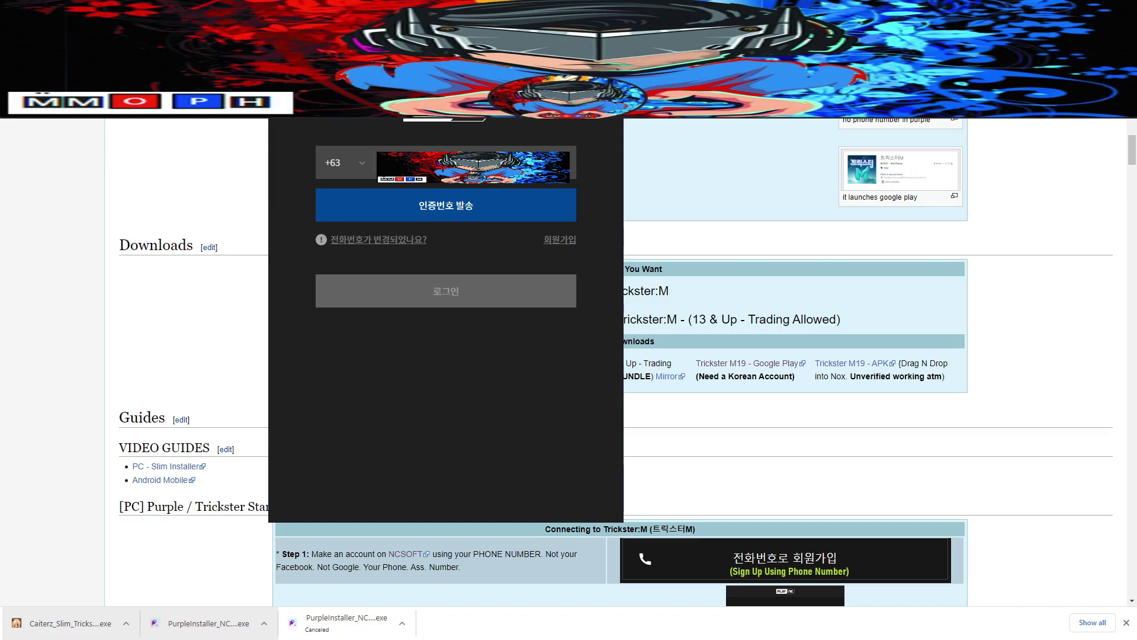
key(Return)
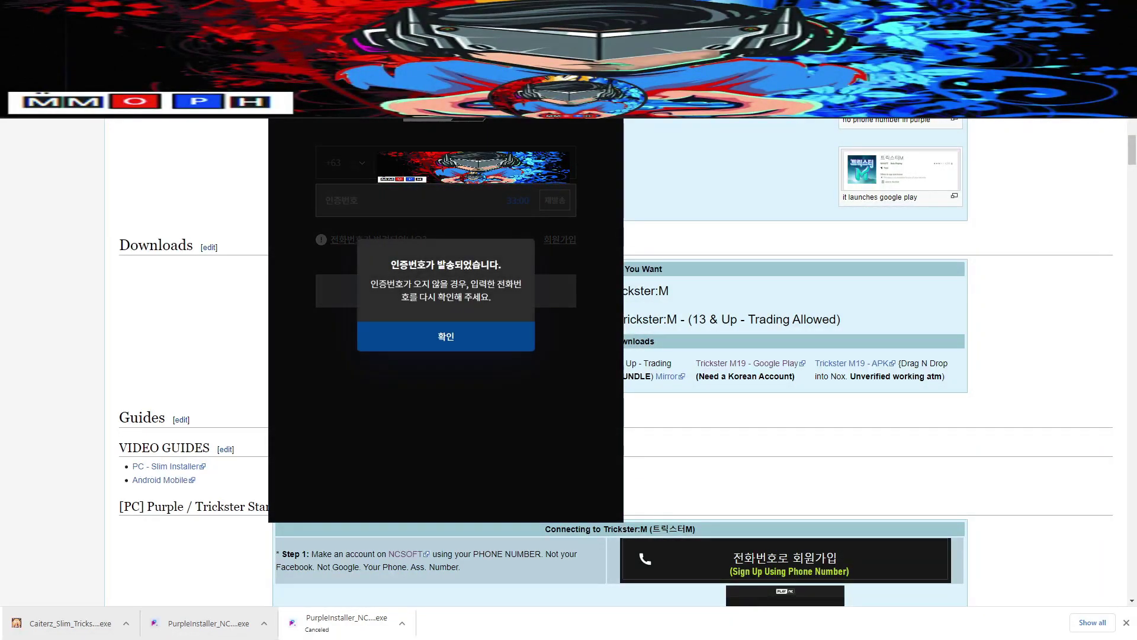
key(Return)
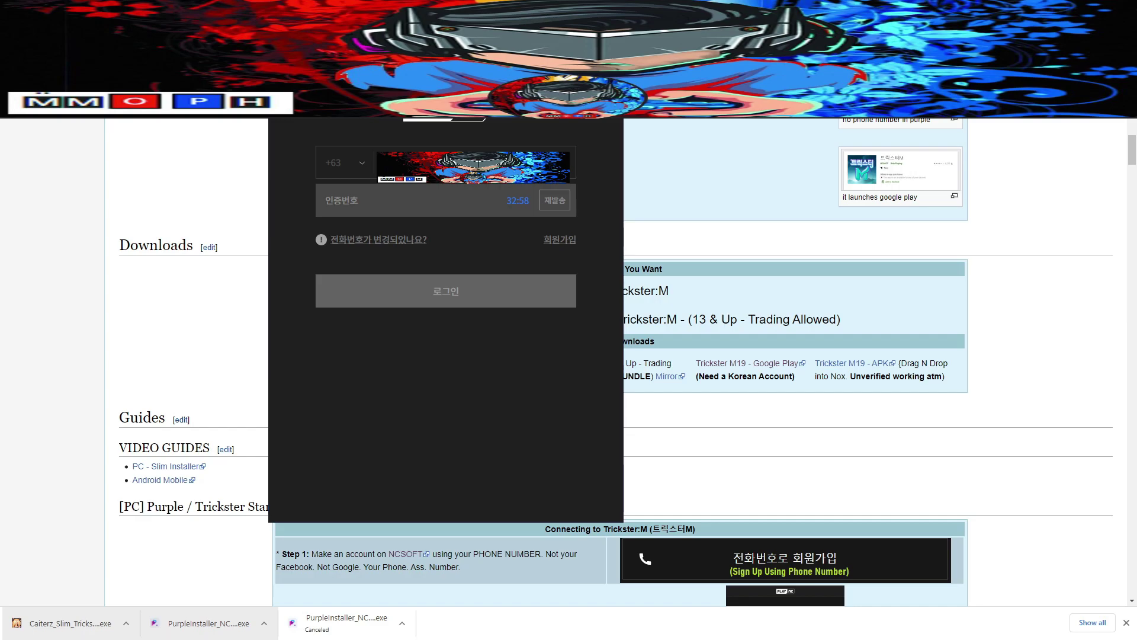
click(408, 200)
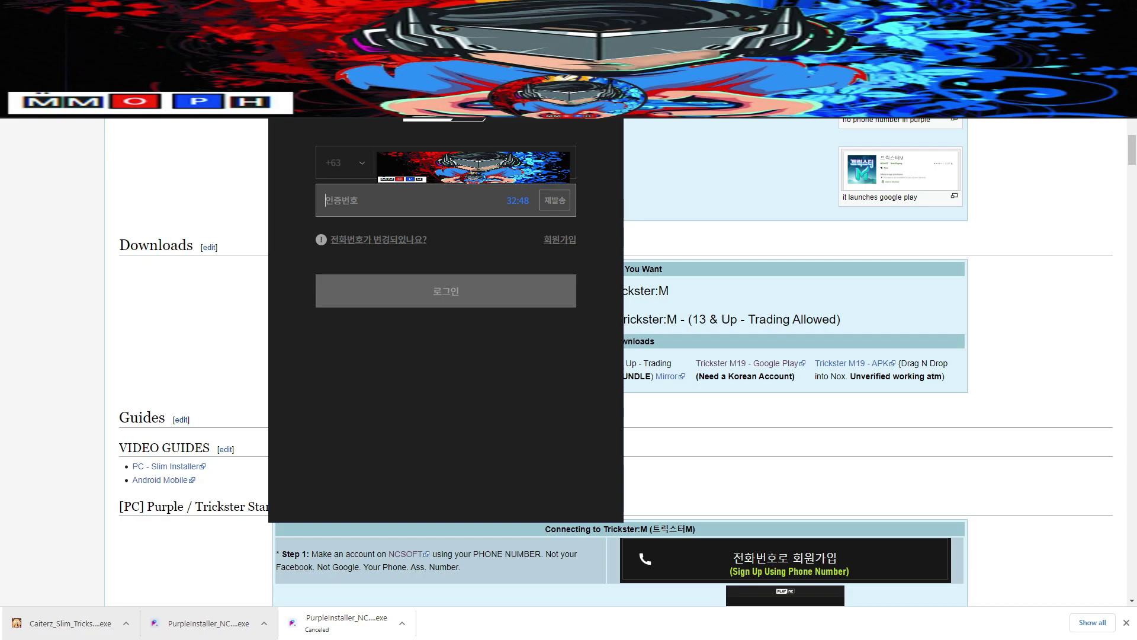
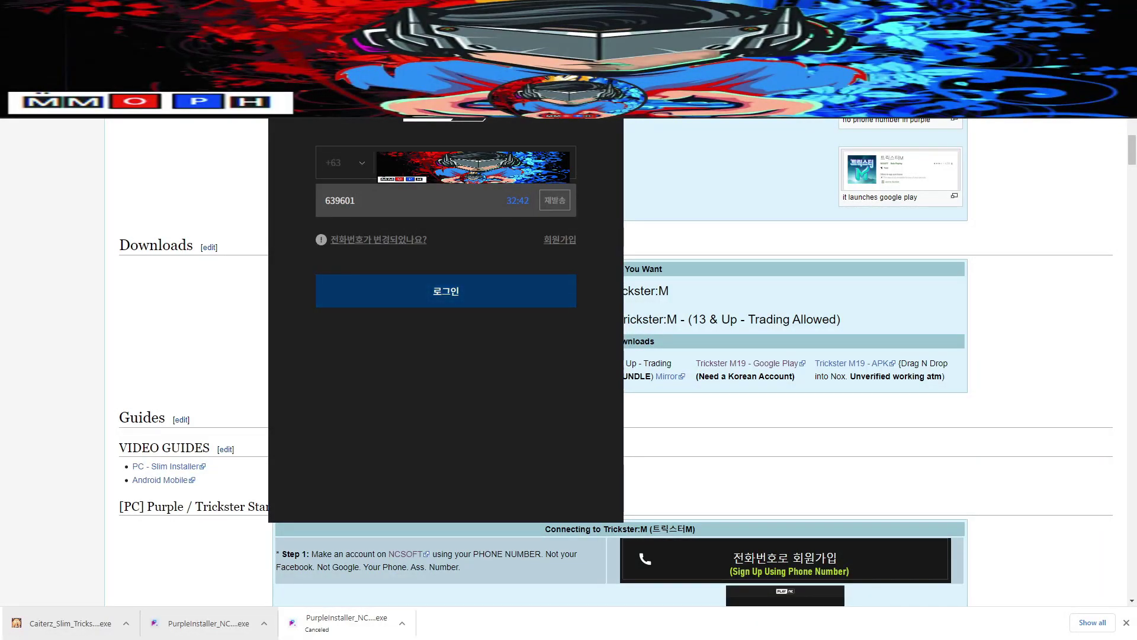
Step: Submit the code to log in and enter the account PIN
key(Return)
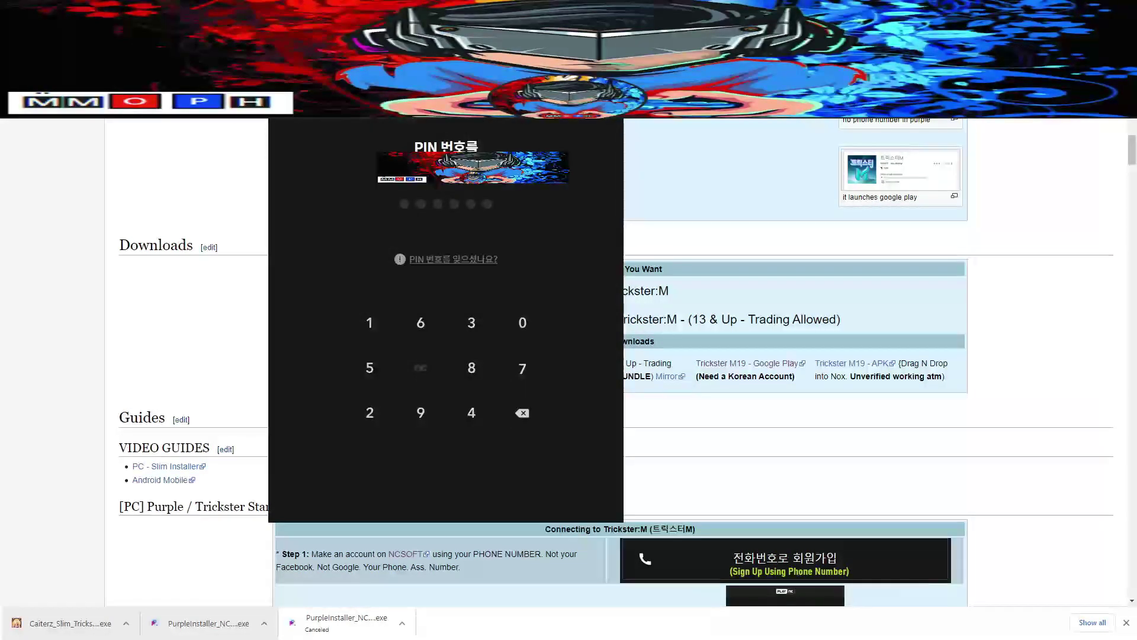
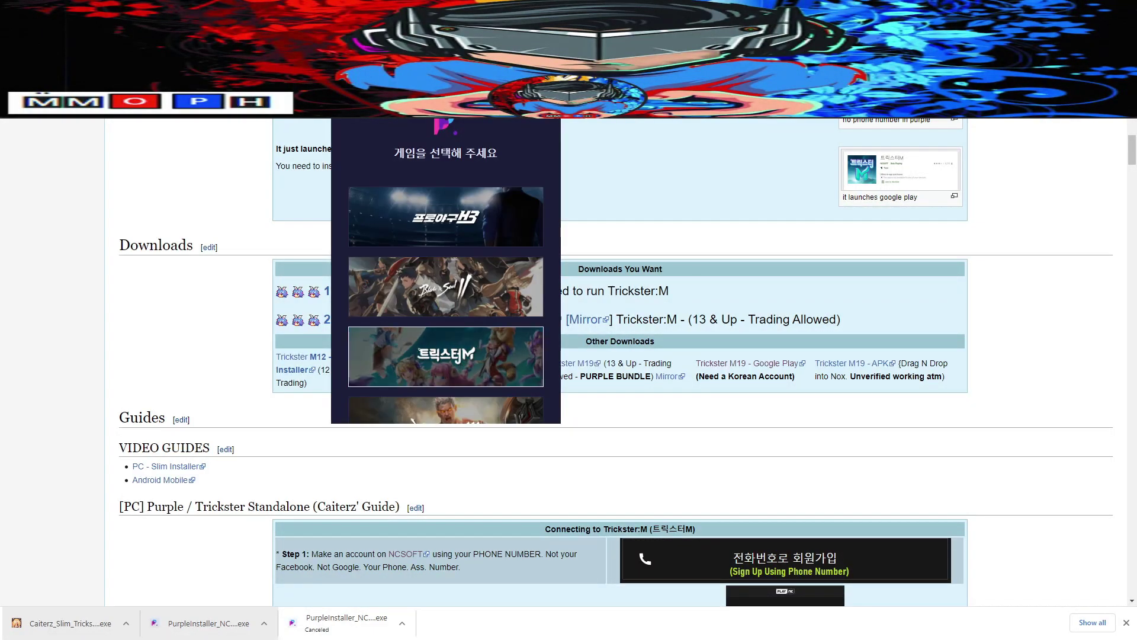
scroll(445, 305, down, 2)
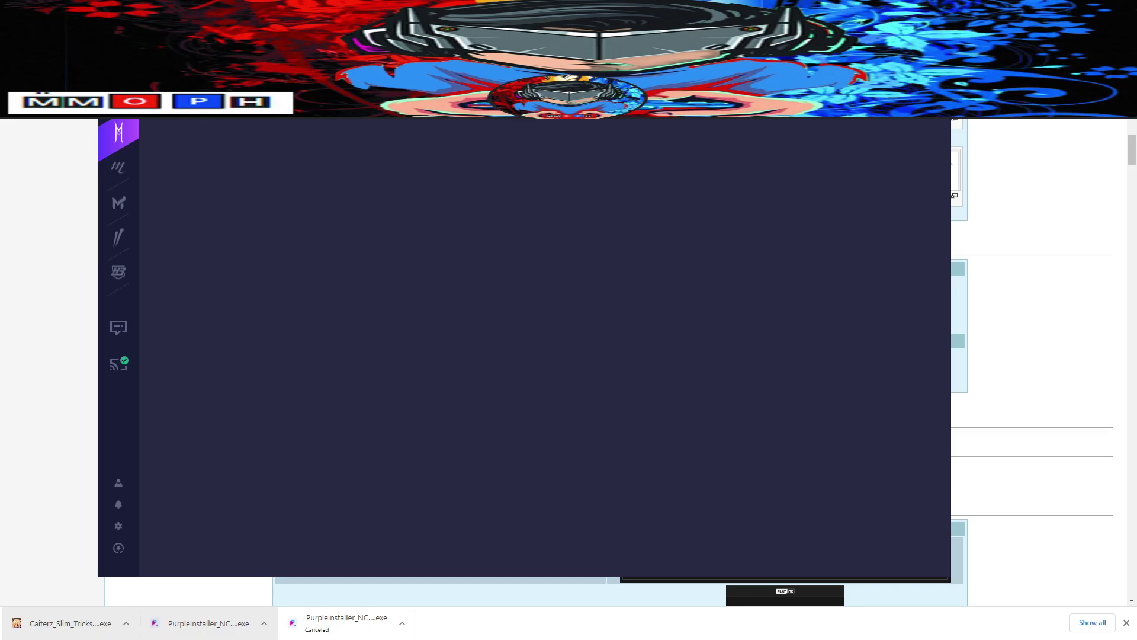
Step: Open the Trickster M game page from the launcher sidebar
click(119, 202)
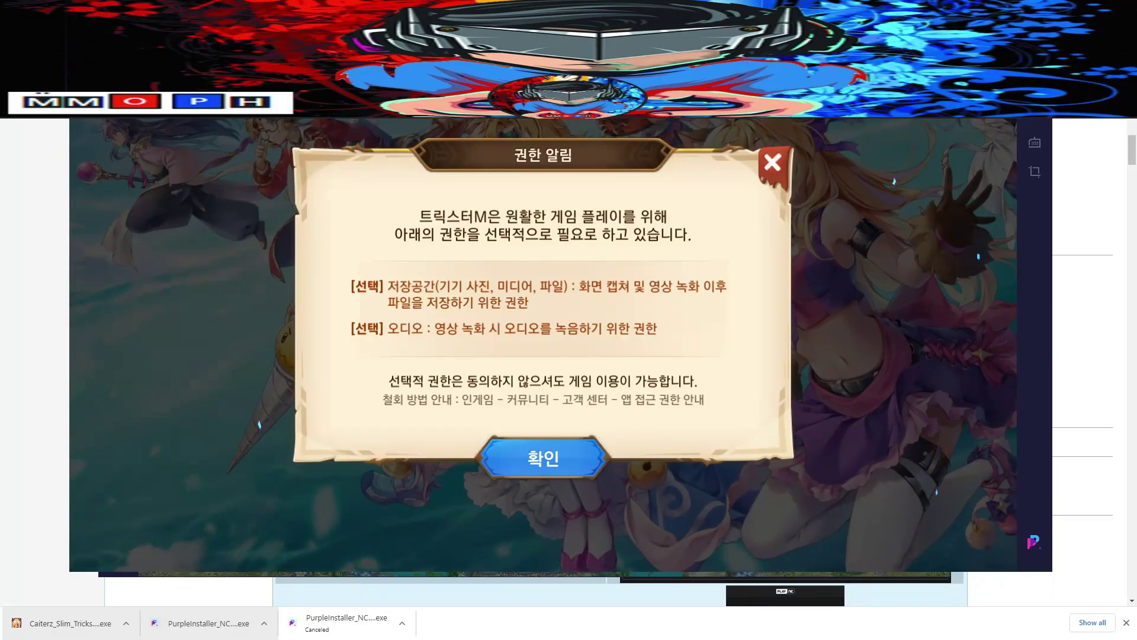
Step: Acknowledge the permissions notice, agree to the required 게임 이용약관 terms, and start
key(Return)
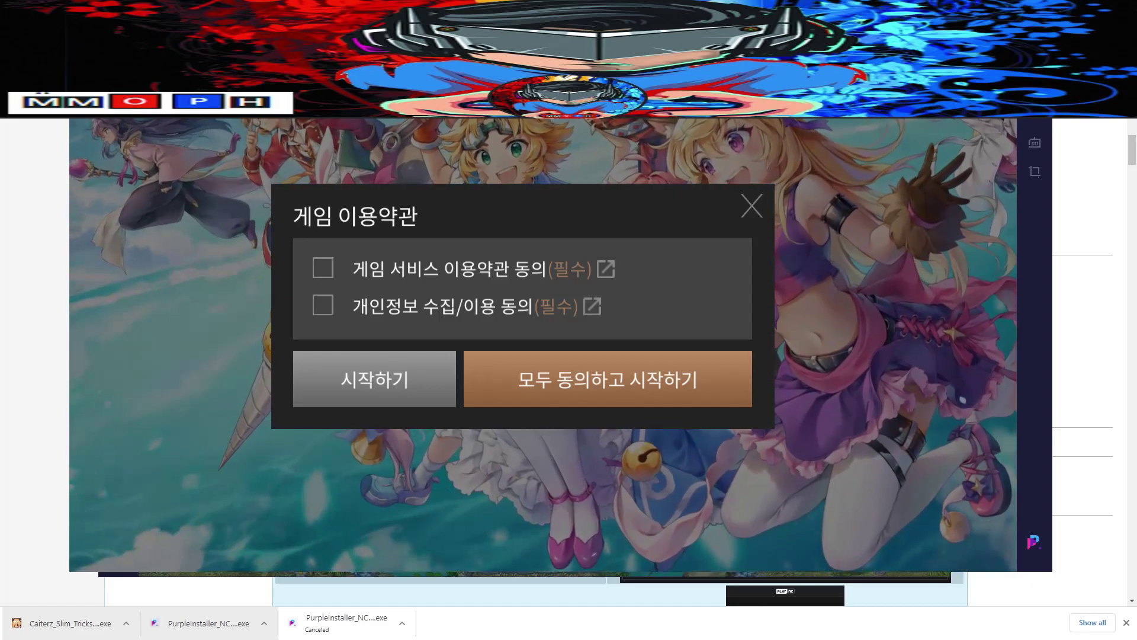
click(323, 268)
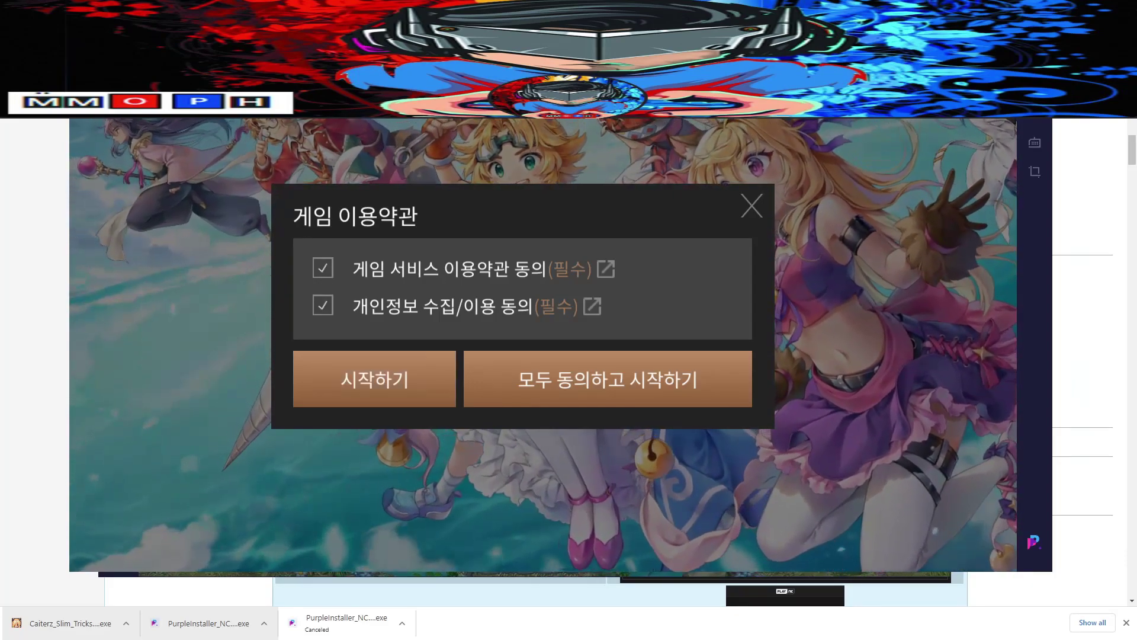
key(Return)
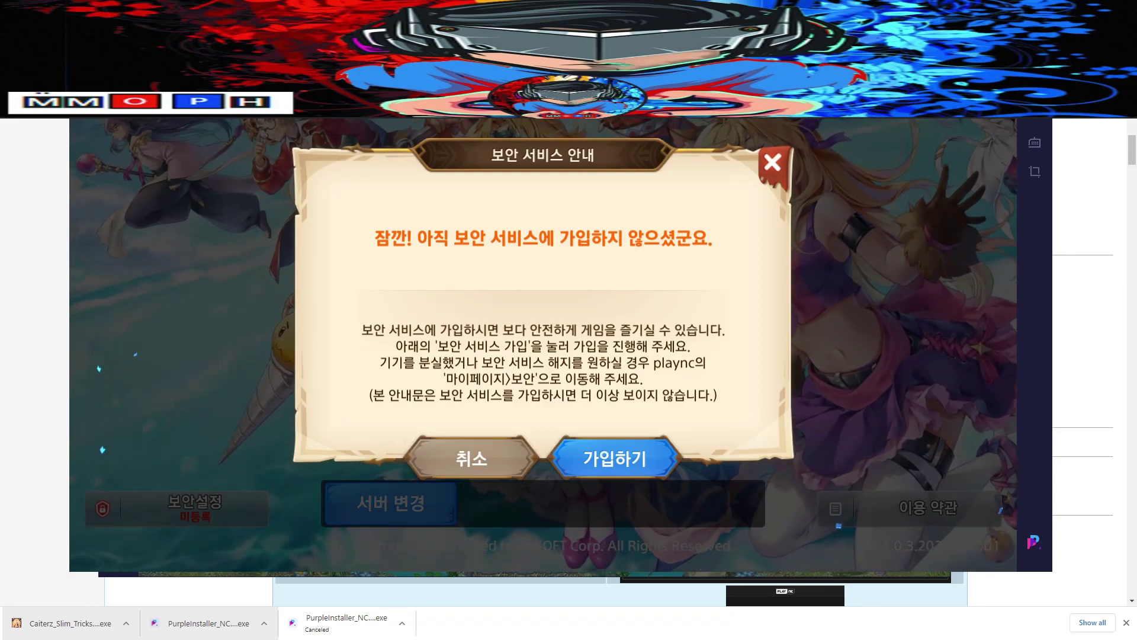
Step: Decline the 보안 서비스 sign-up and consent to personal information collection
key(Return)
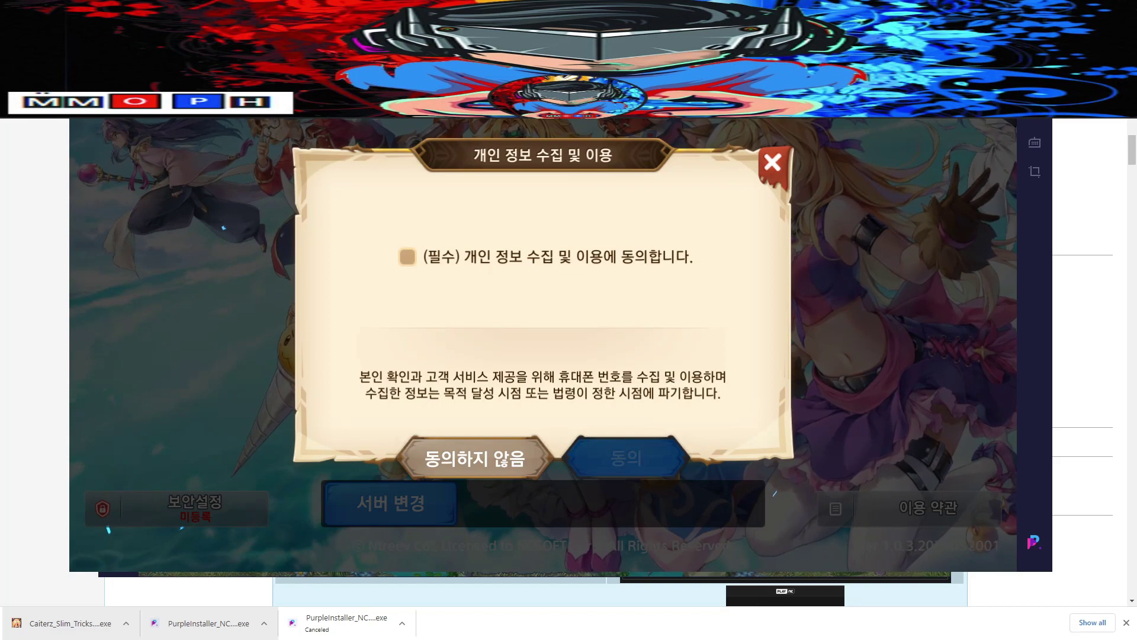
click(407, 256)
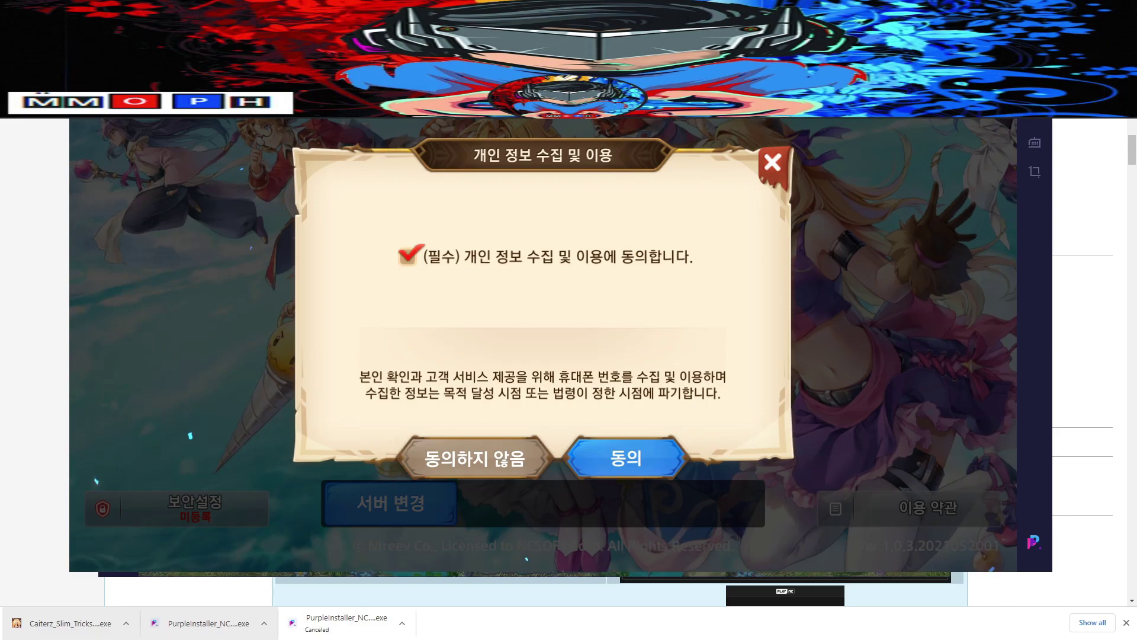
key(Return)
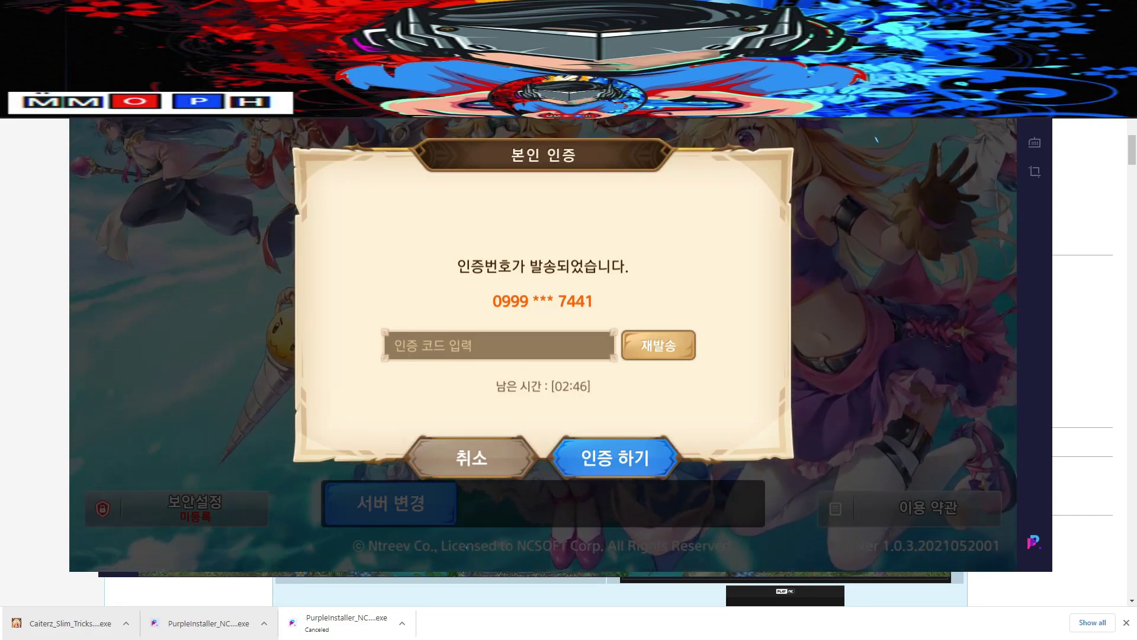
Step: Enter the texted SMS verification code to complete identity verification
click(498, 345)
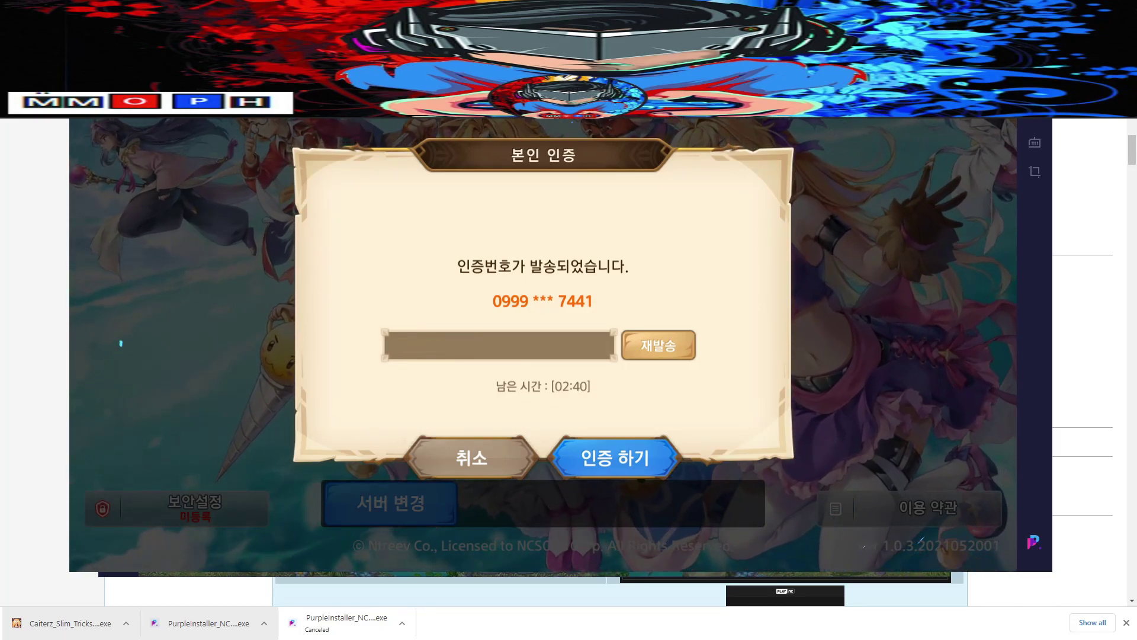
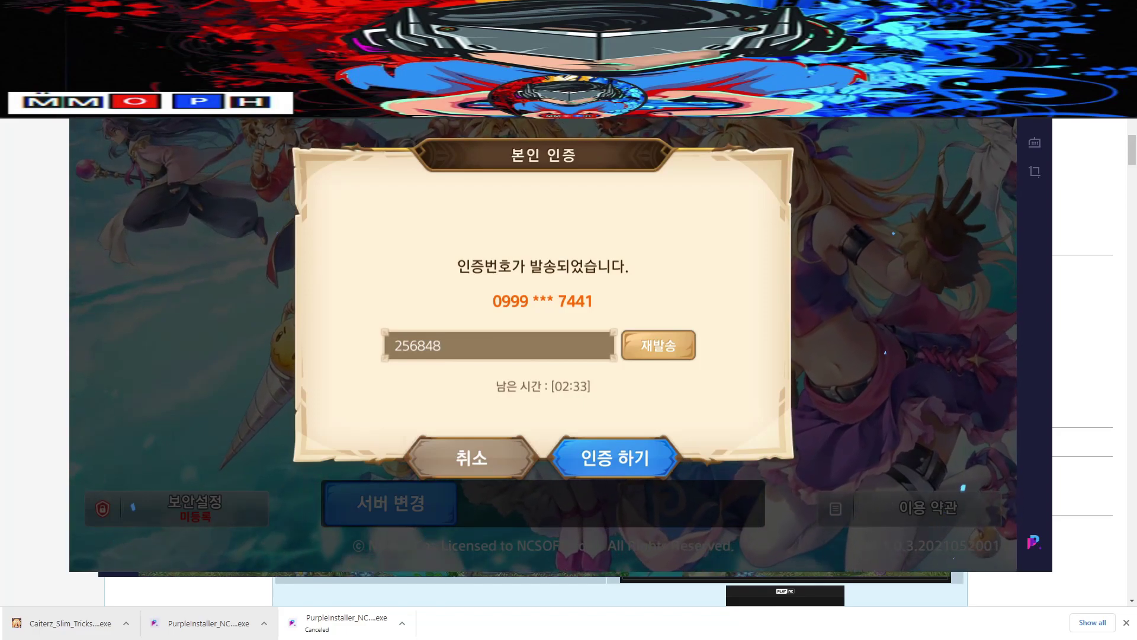
key(Return)
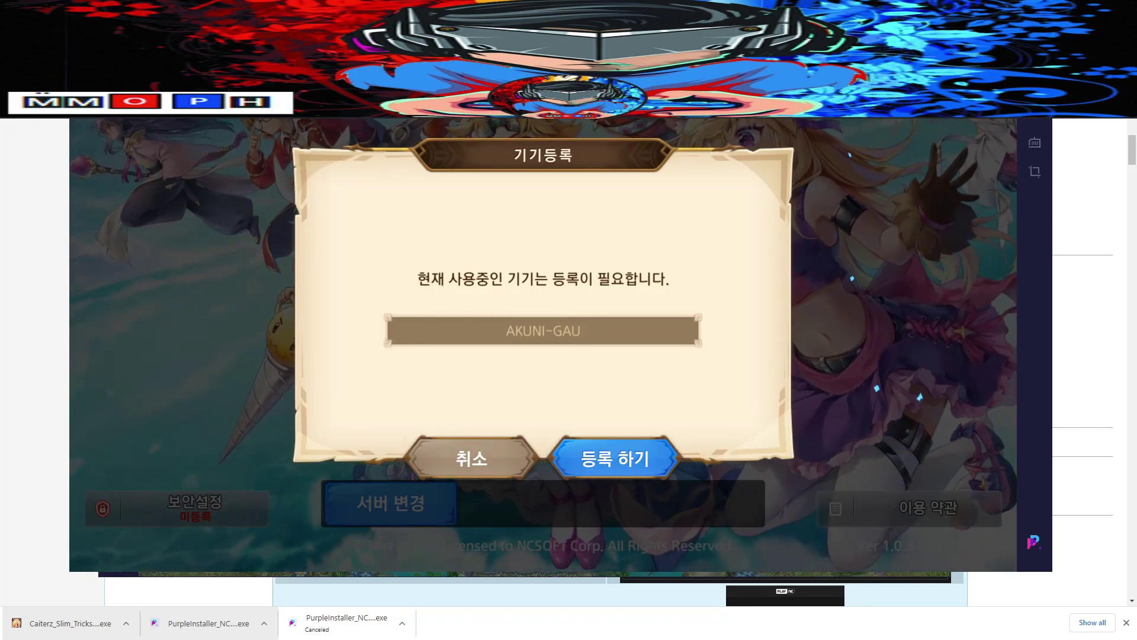
Step: Register this device under the name 'MMOPH' and dismiss the completion notice
click(541, 330)
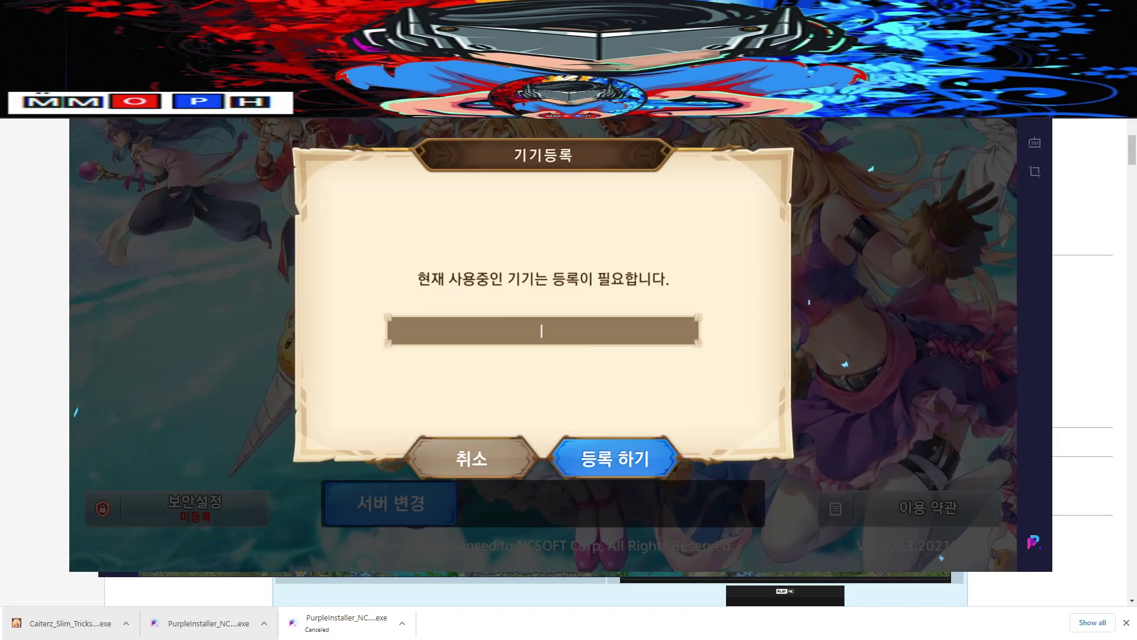
text(MM)
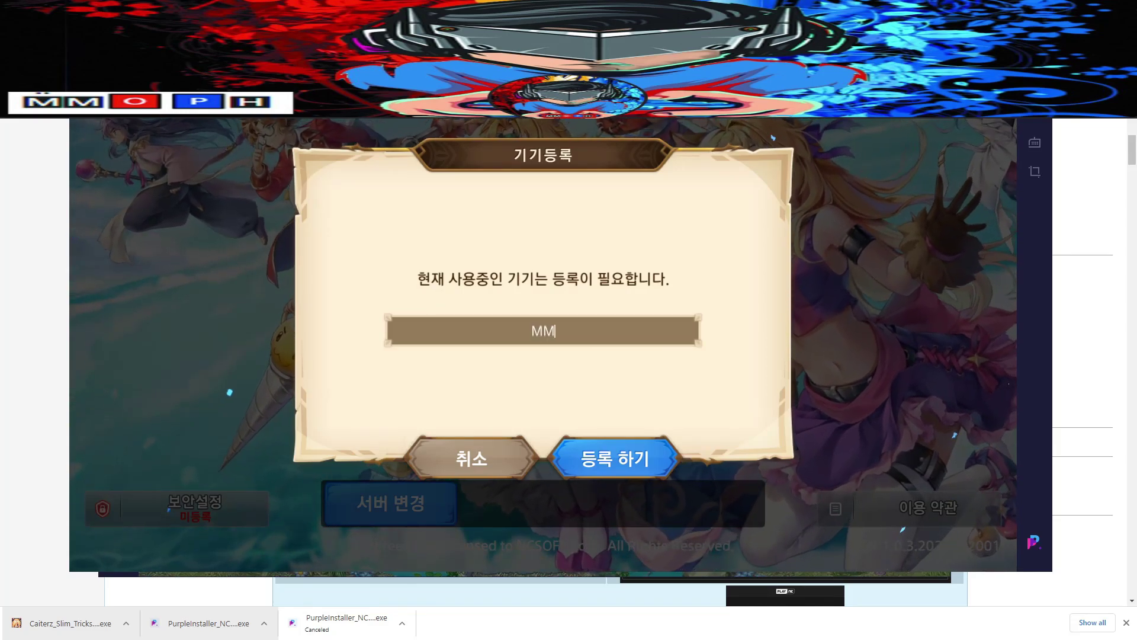
text(OPH)
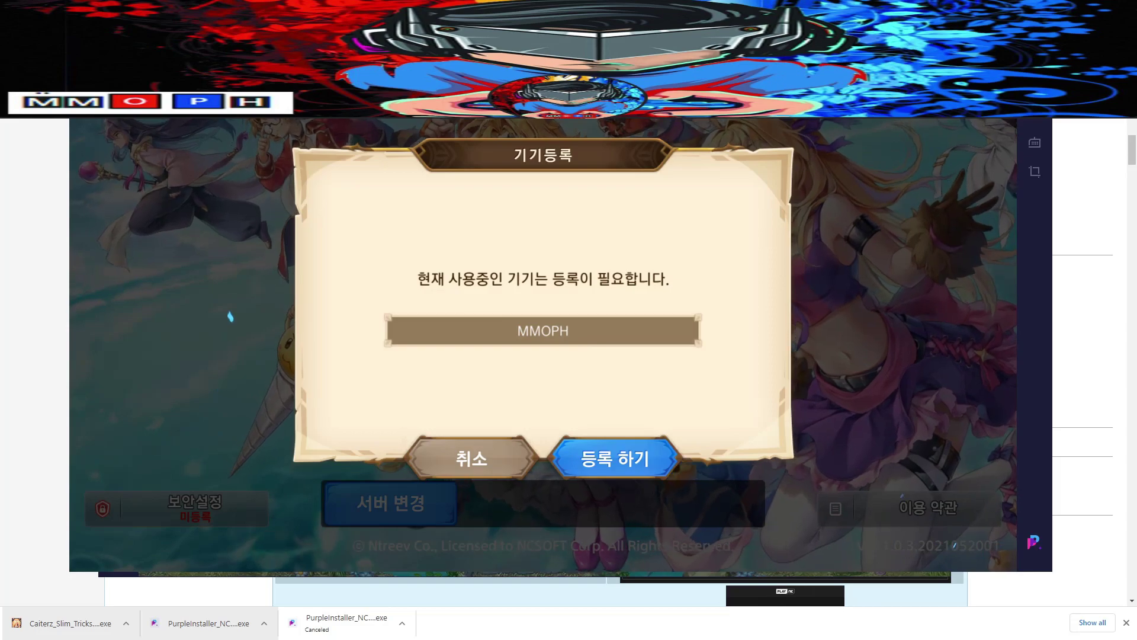
key(Return)
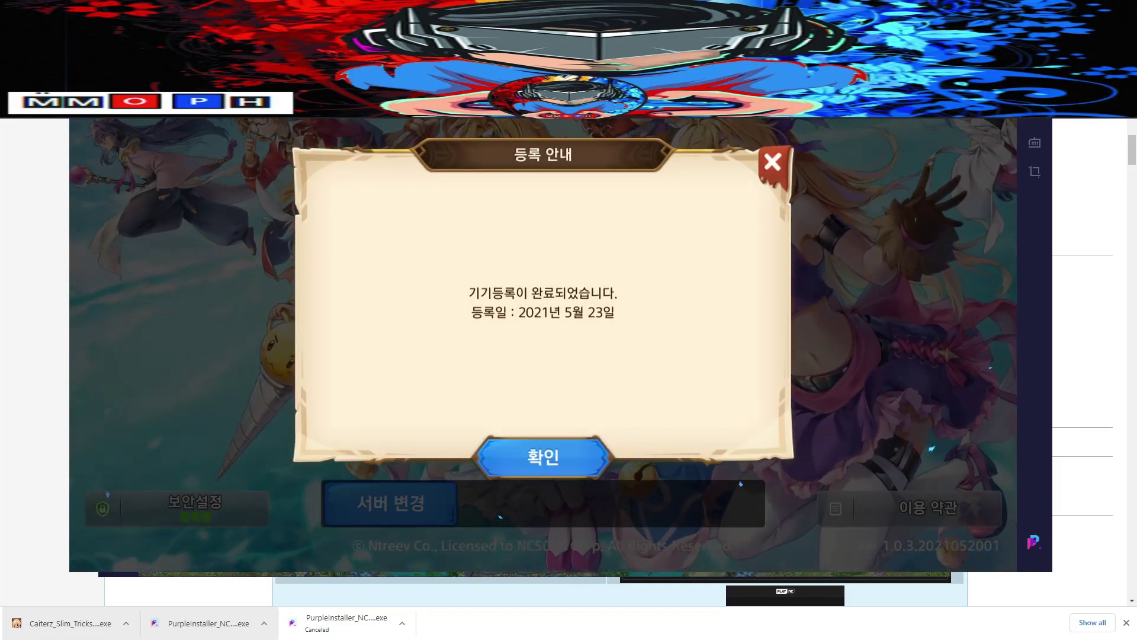
key(Return)
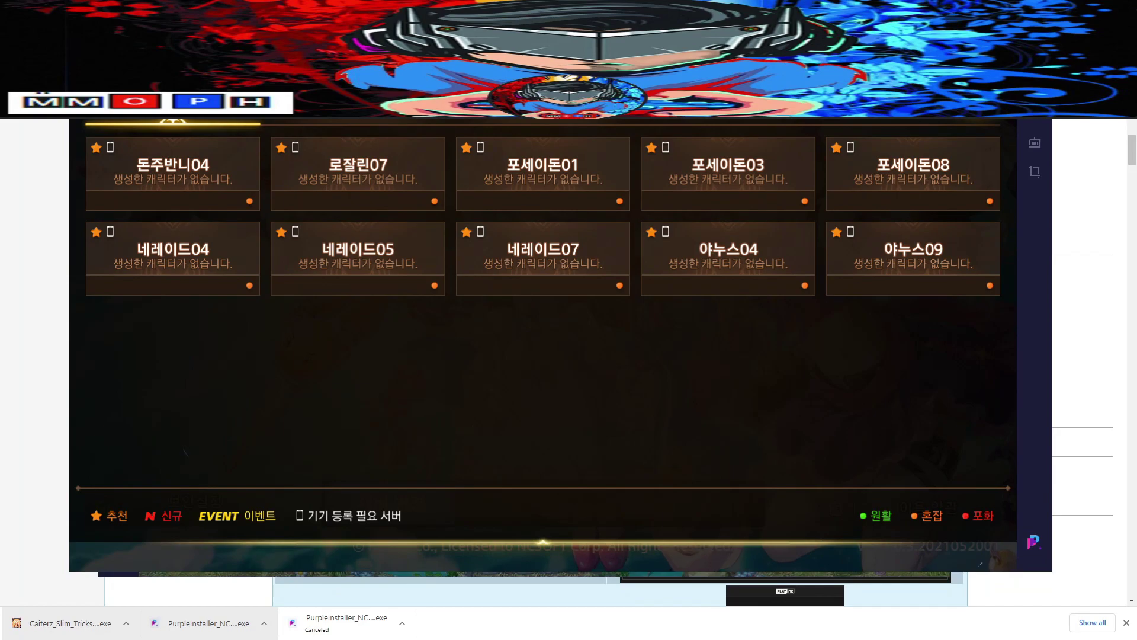
Step: Pick the 로잘린08 server from the full server list and connect to start
click(358, 115)
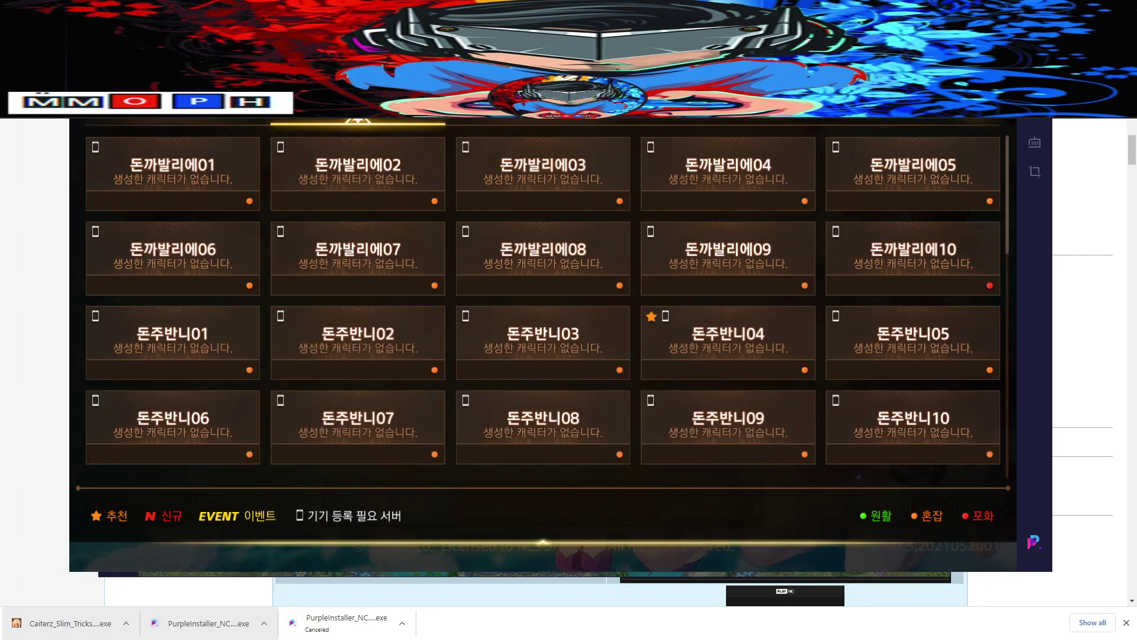
scroll(543, 302, down, 5)
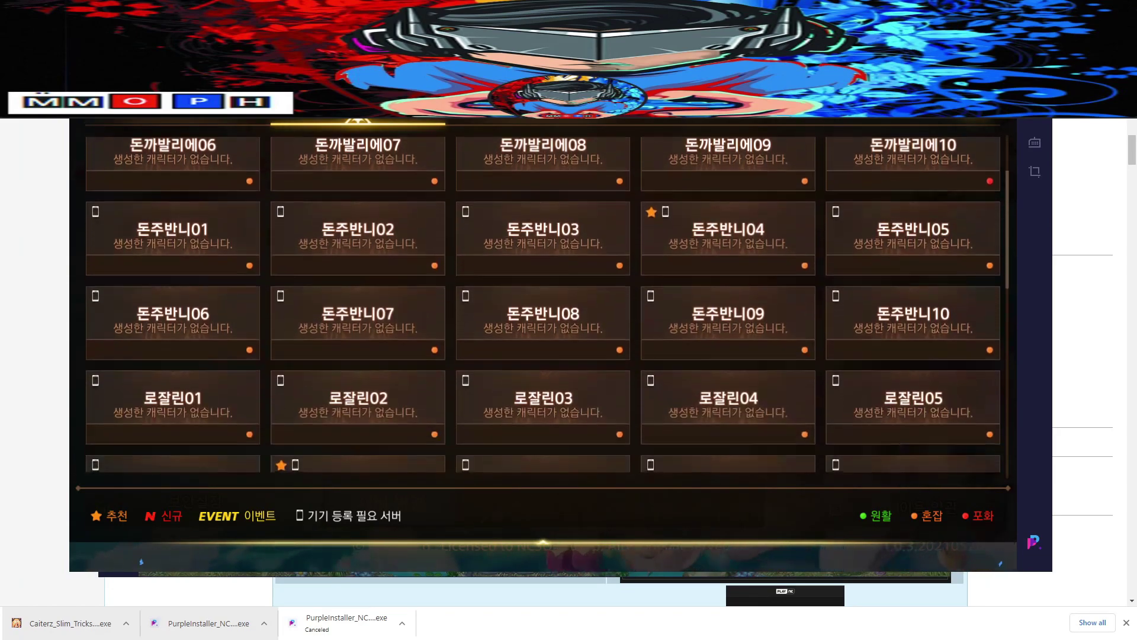
scroll(542, 302, down, 2)
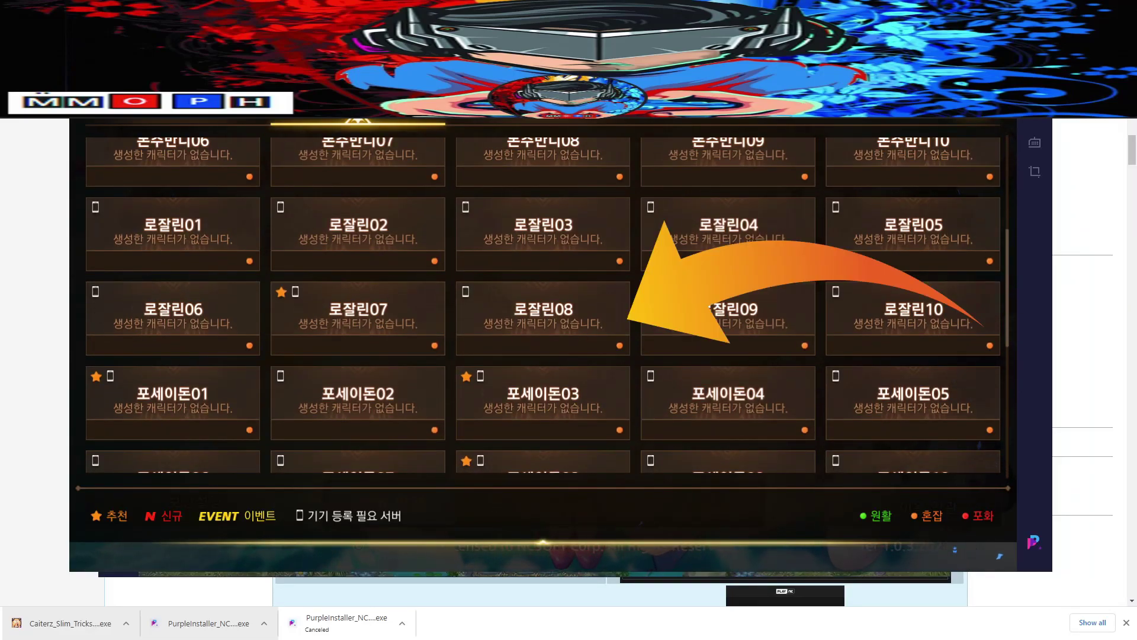
click(542, 314)
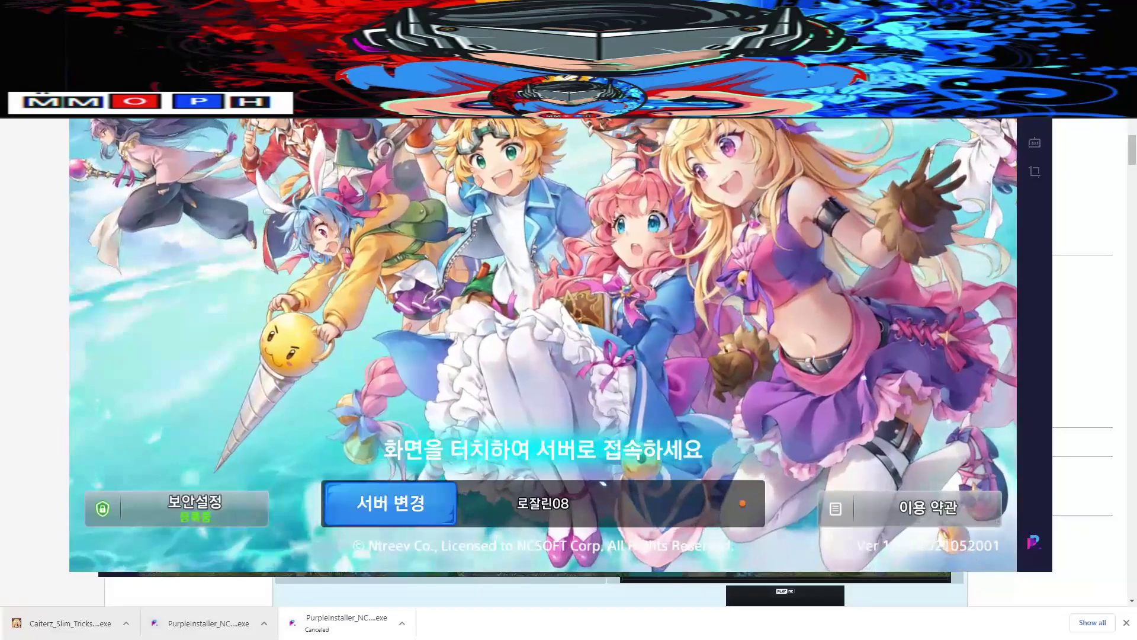
click(542, 314)
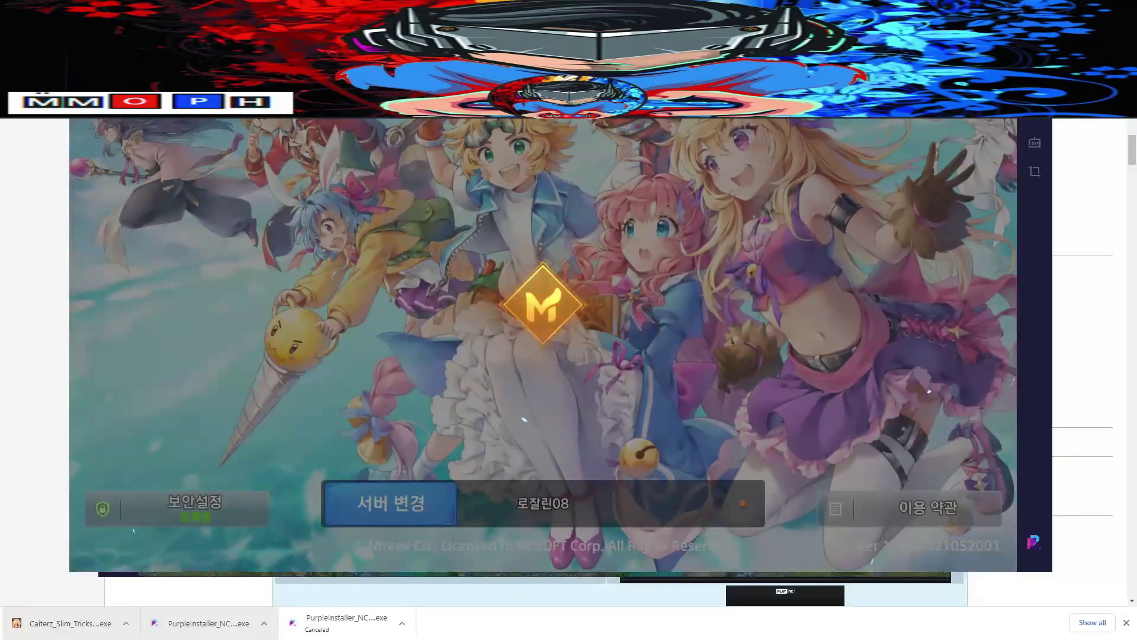